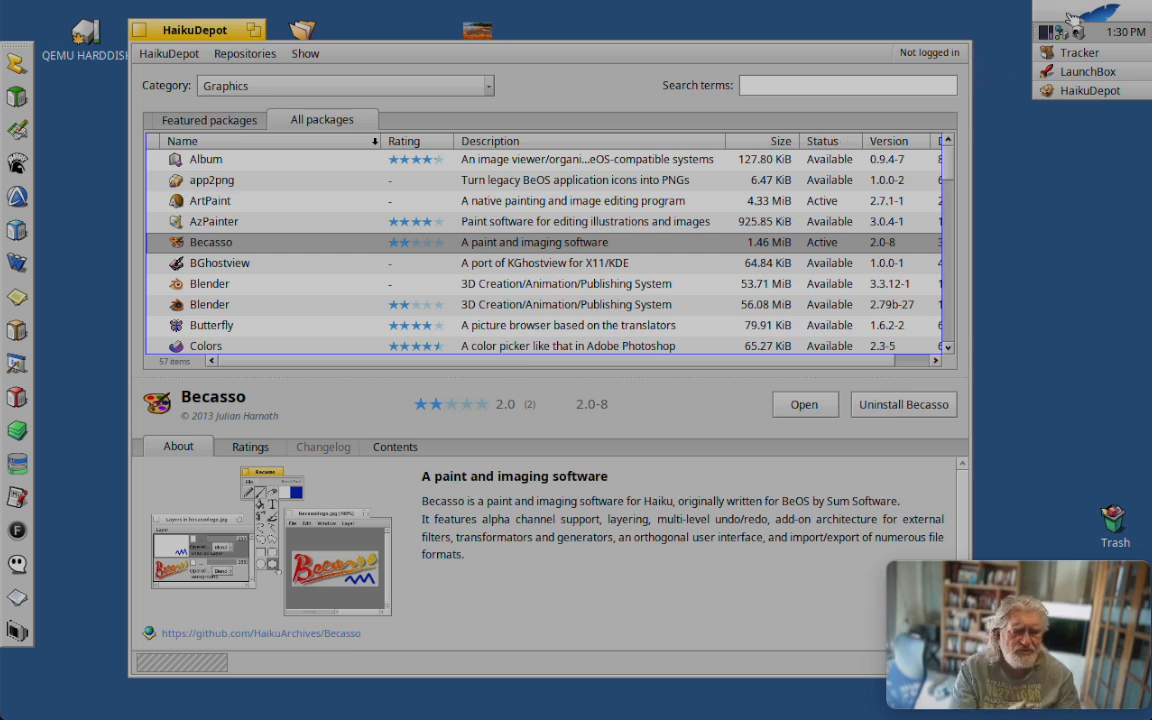
# Launch Becasso from the system's installed applications
pyautogui.click(1075, 18)
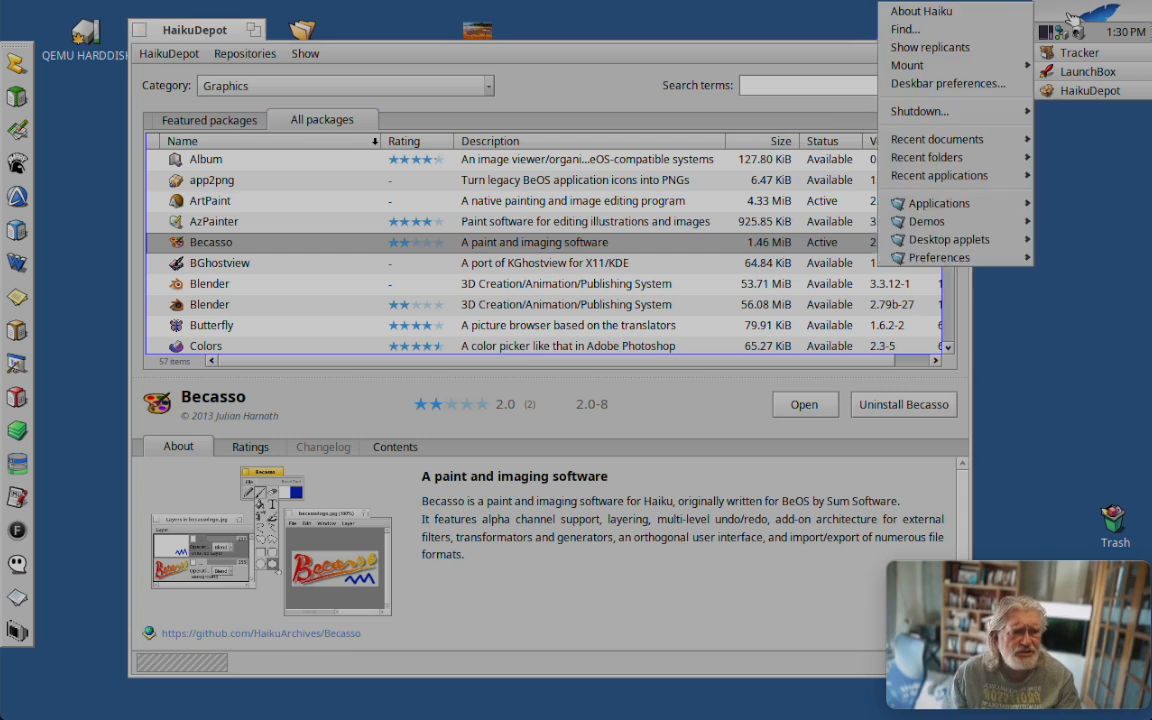
pyautogui.moveTo(945, 206)
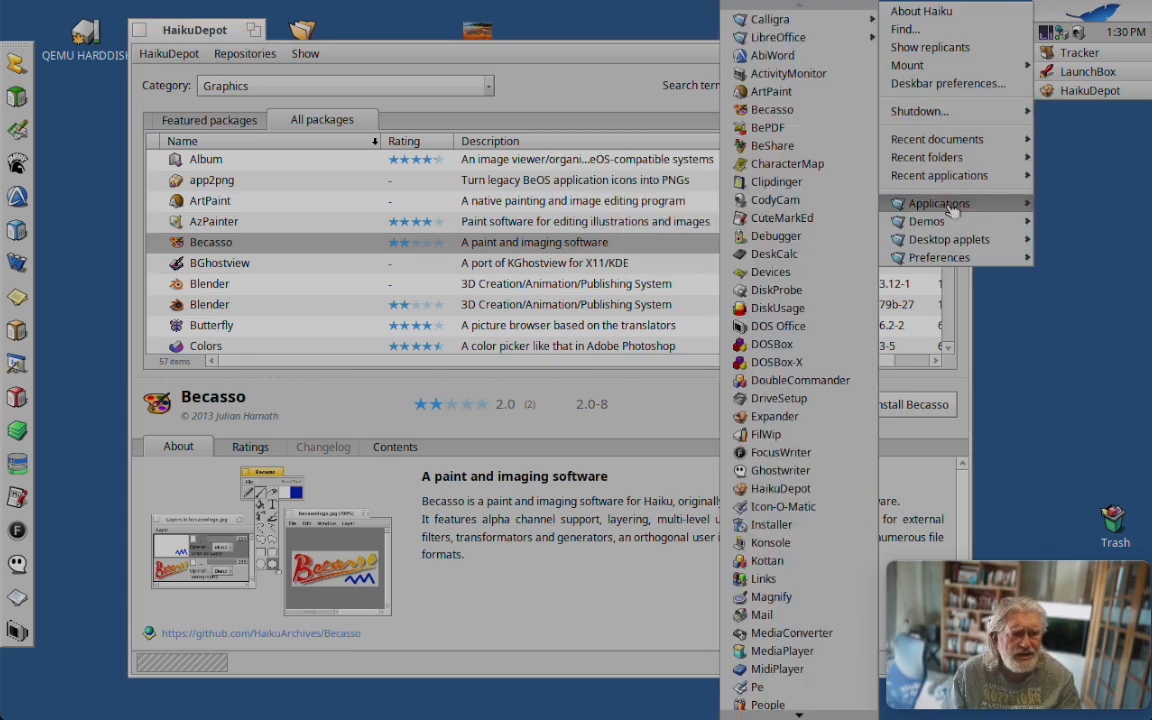
pyautogui.click(805, 117)
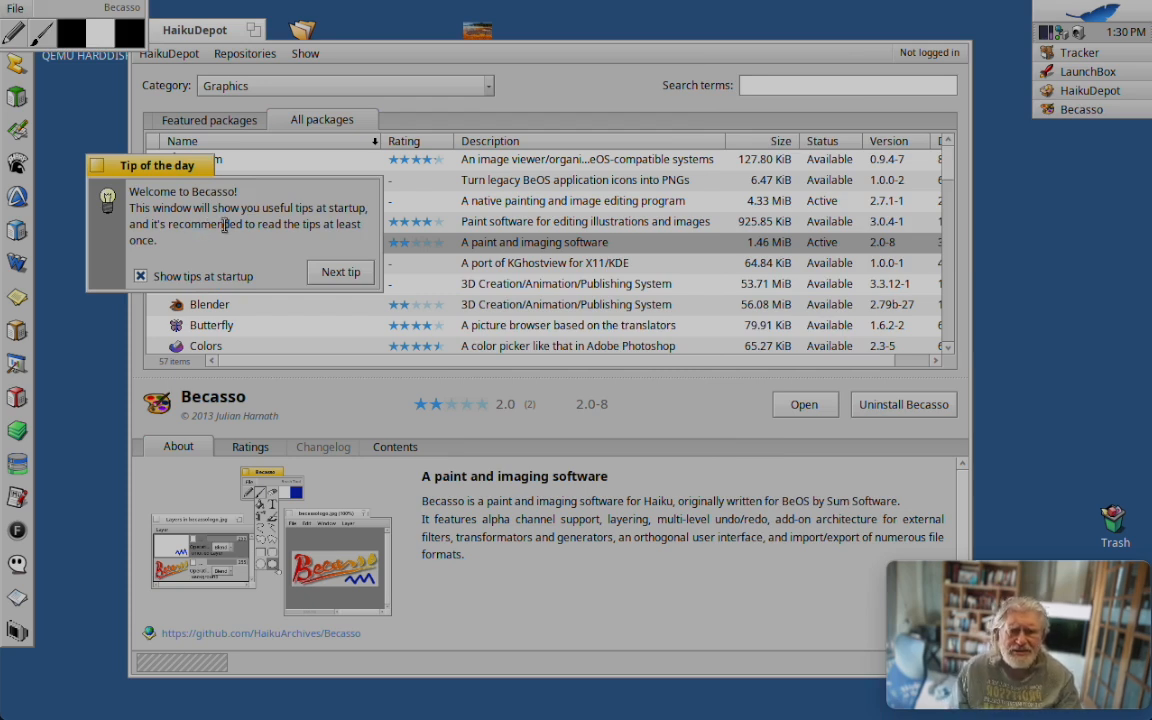
# Page through several of Becasso's startup tips
pyautogui.click(352, 274)
pyautogui.click(349, 274)
pyautogui.click(349, 274)
pyautogui.click(349, 273)
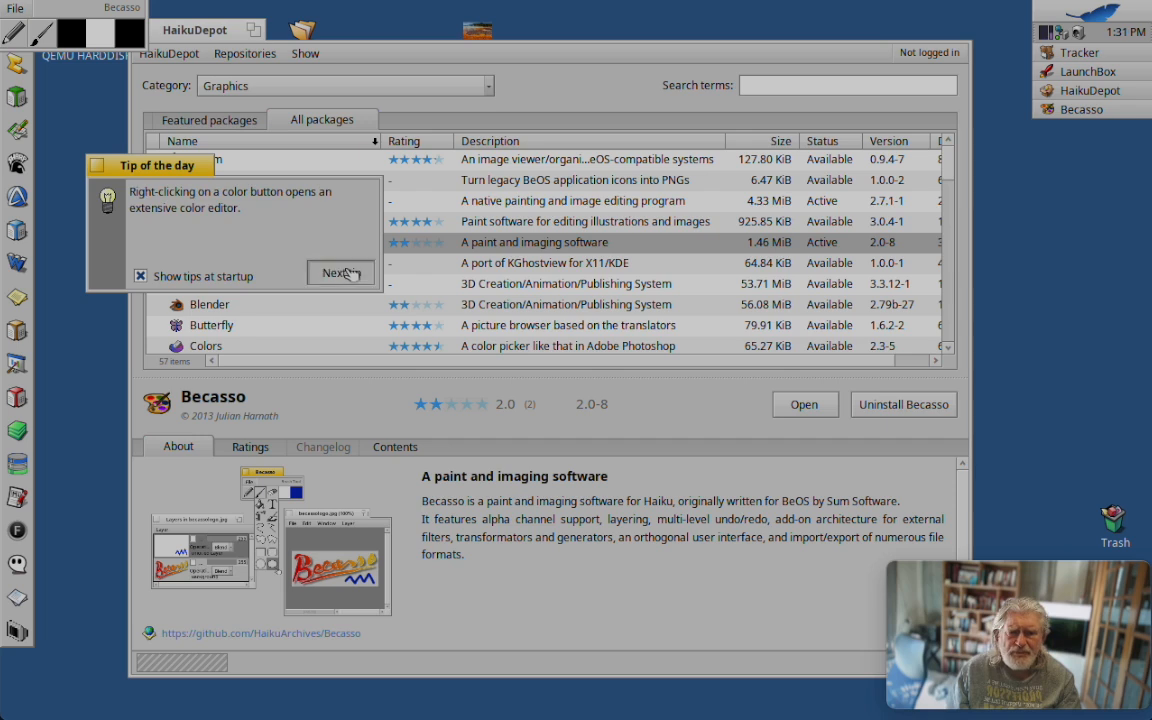
# Close the Tip of the day window and the HaikuDepot window
pyautogui.click(104, 165)
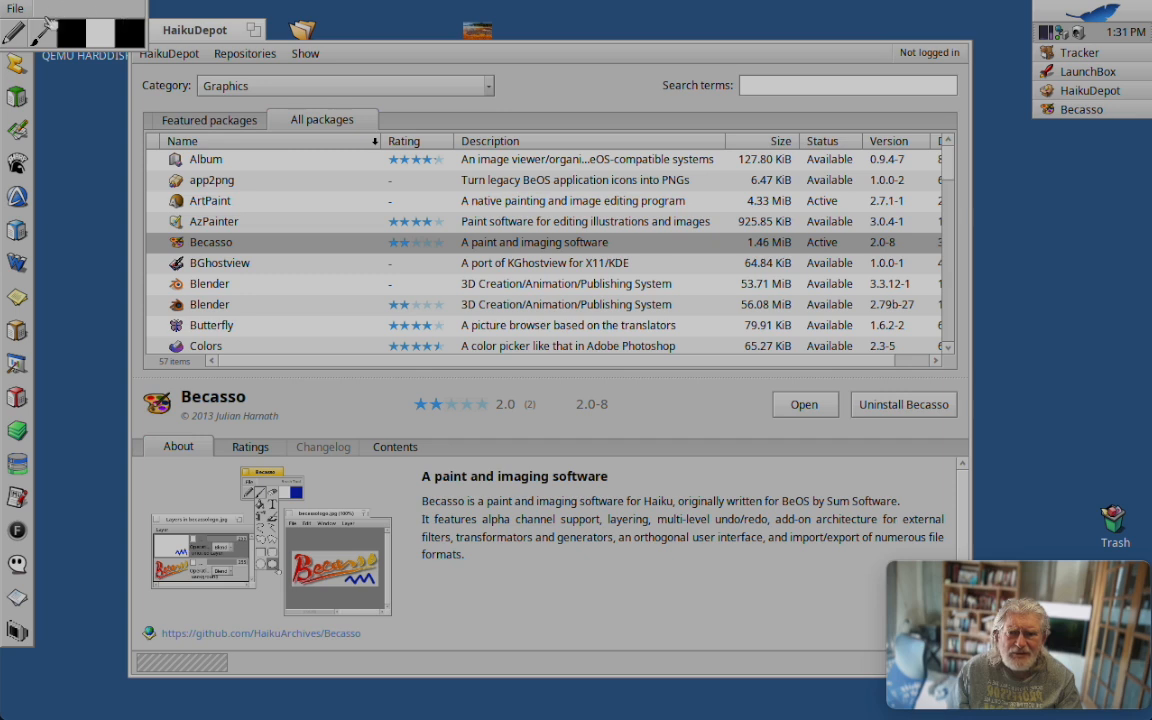
pyautogui.moveTo(212, 33); pyautogui.dragTo(251, 50)
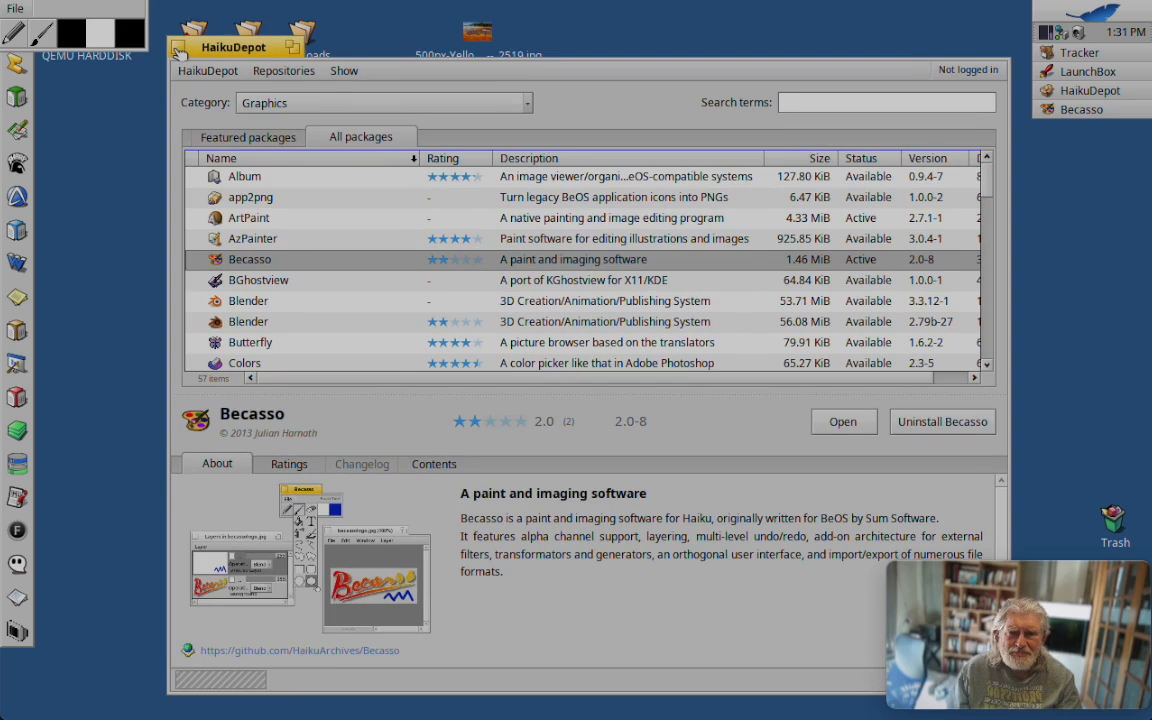
pyautogui.click(177, 49)
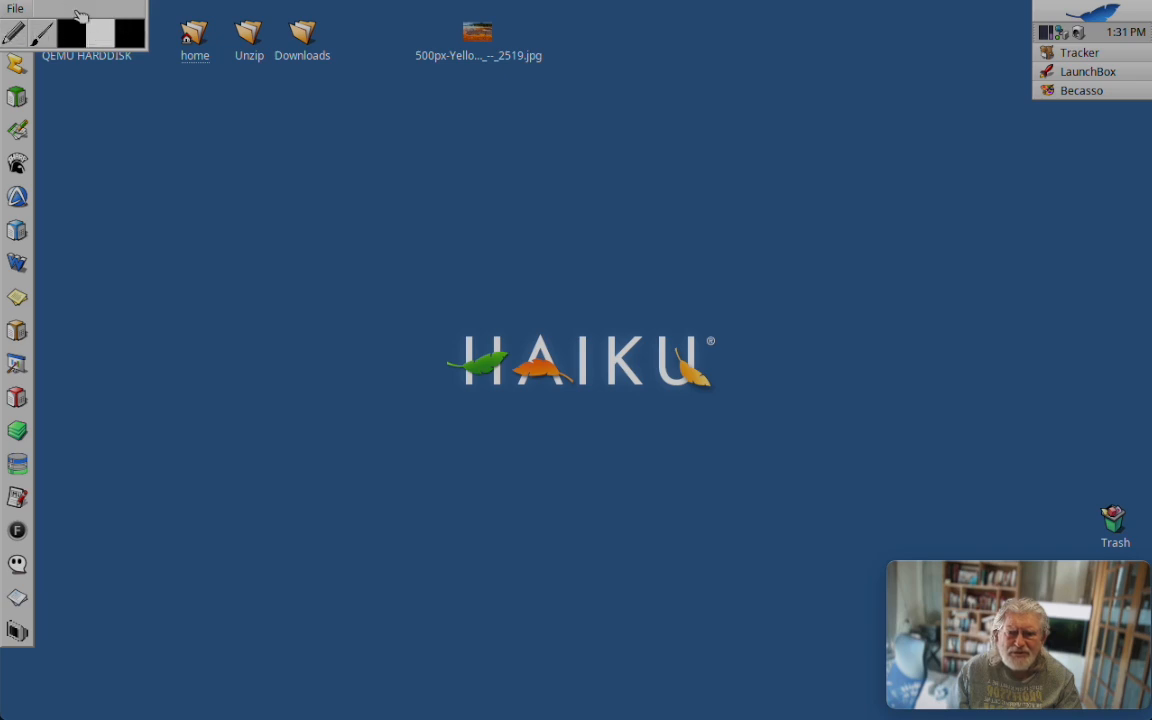
# Open the Yellowstone image ending in 2519.jpg from the Desktop folder and move its window towards the middle of the desktop
pyautogui.click(17, 12)
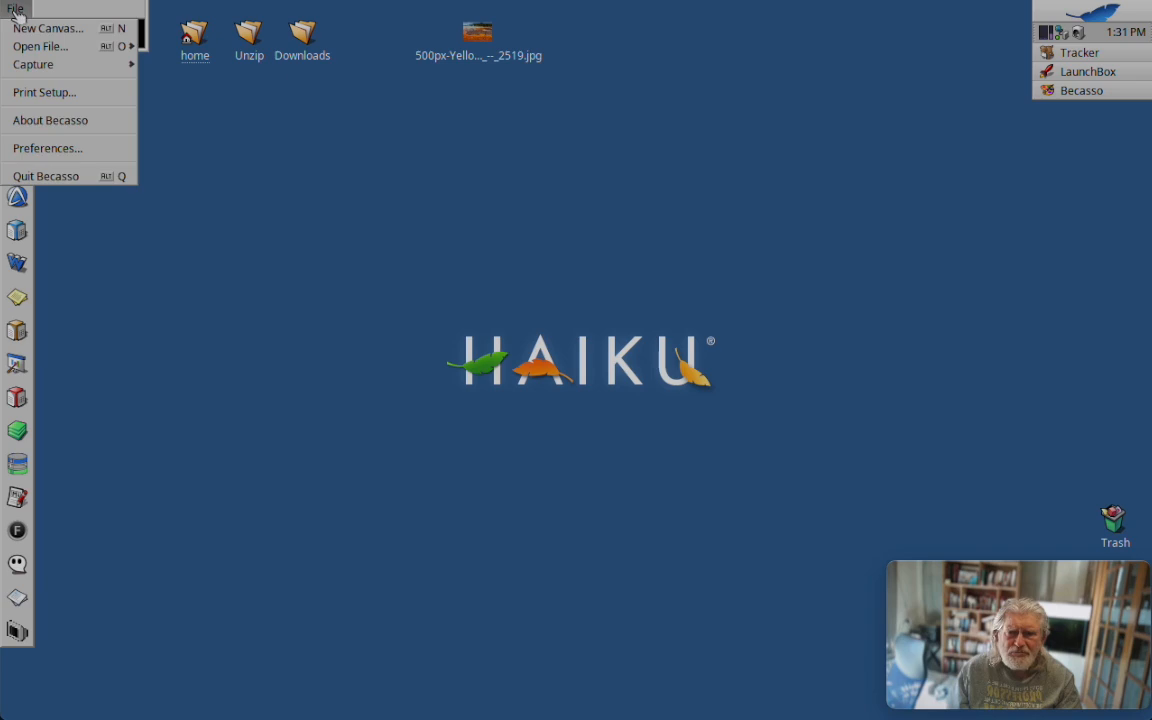
pyautogui.moveTo(70, 46)
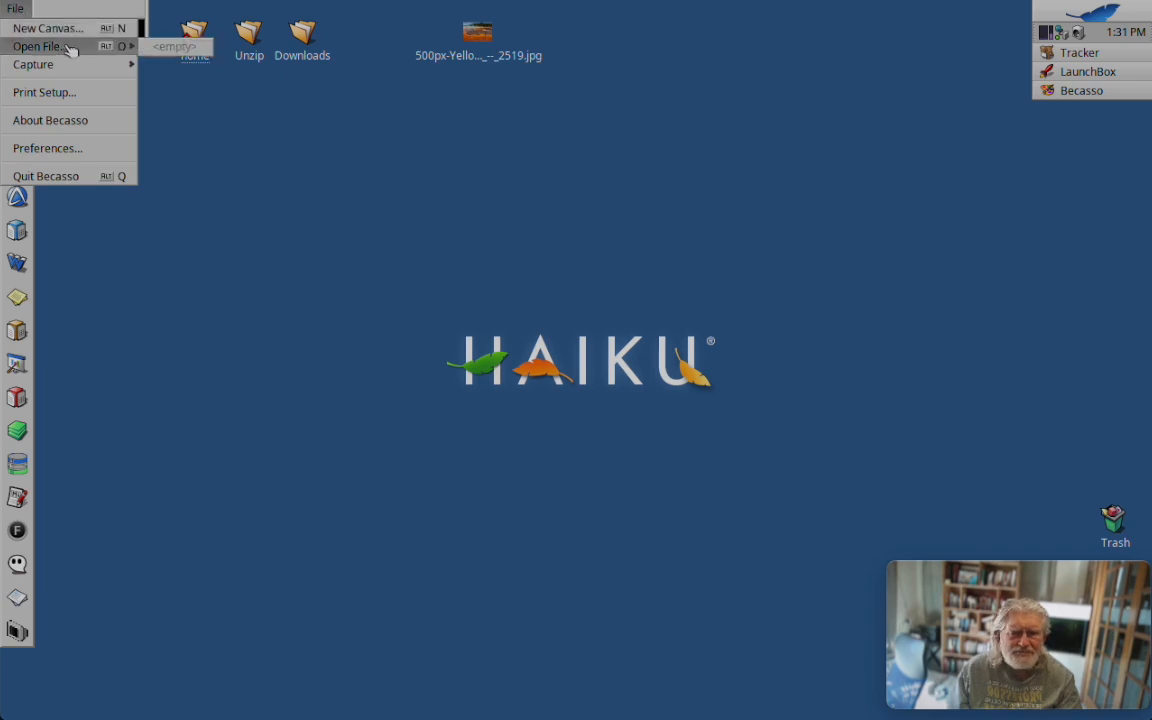
pyautogui.click(70, 46)
pyautogui.moveTo(484, 38); pyautogui.dragTo(230, 140)
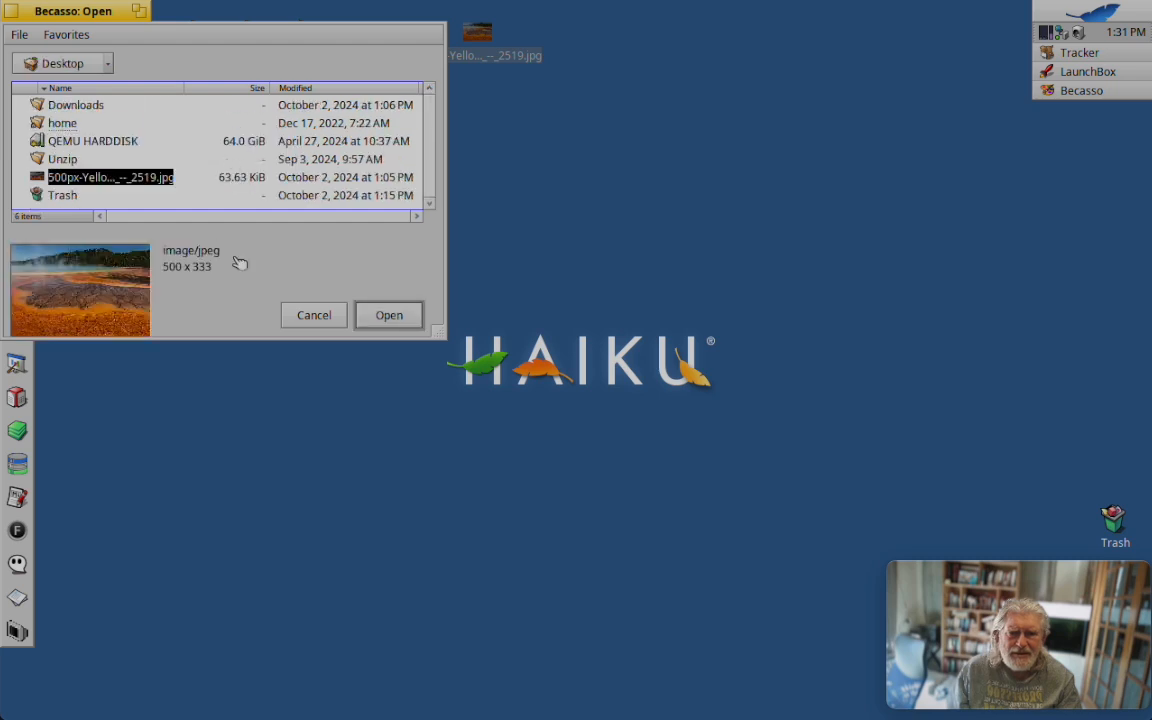
pyautogui.click(394, 318)
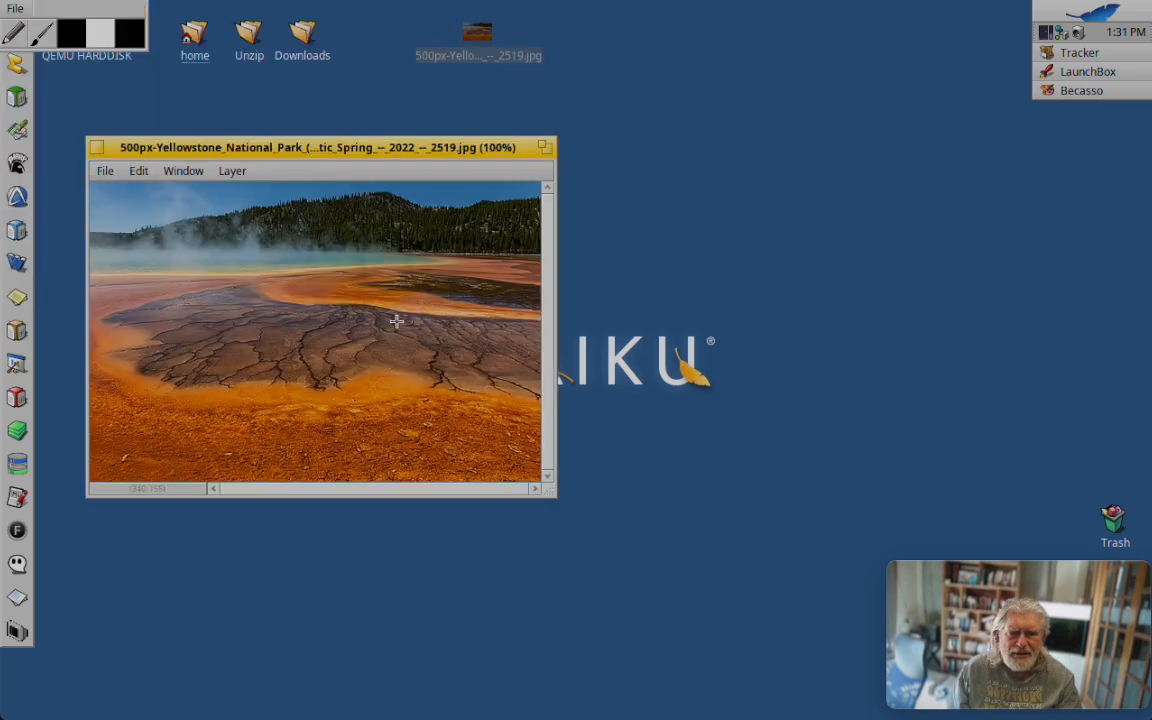
pyautogui.moveTo(308, 149); pyautogui.dragTo(492, 115)
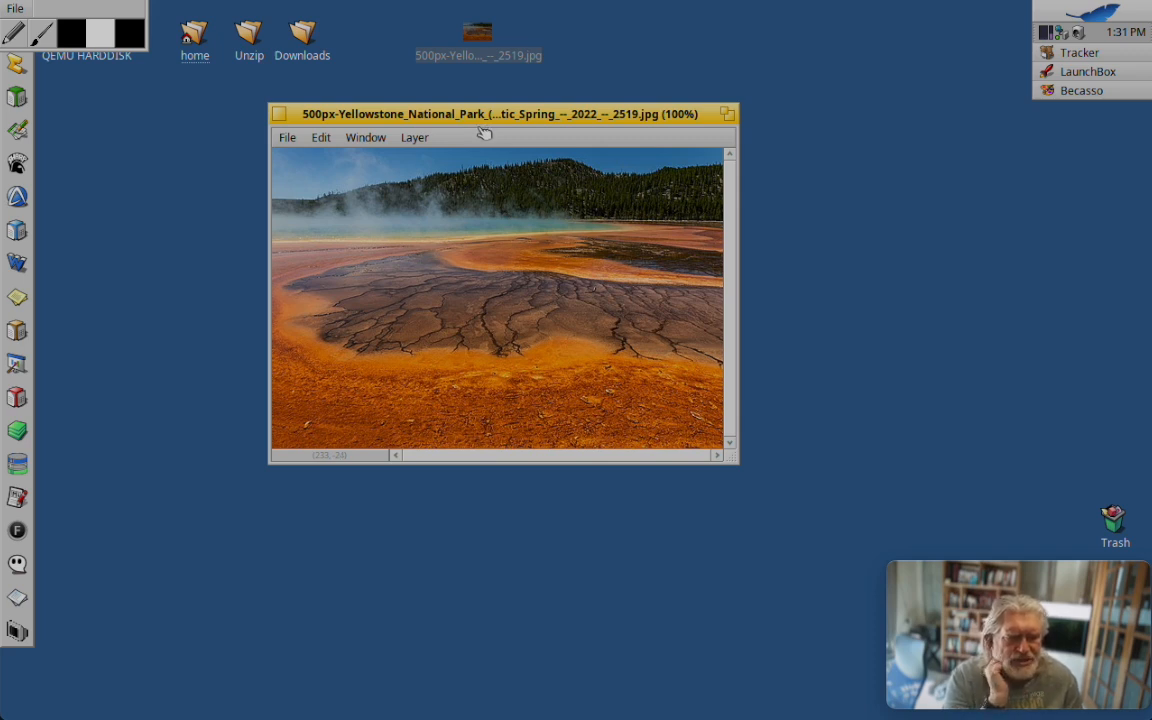
# Show the image's Layers window, place it beside the image window, and try to make it taller
pyautogui.click(366, 138)
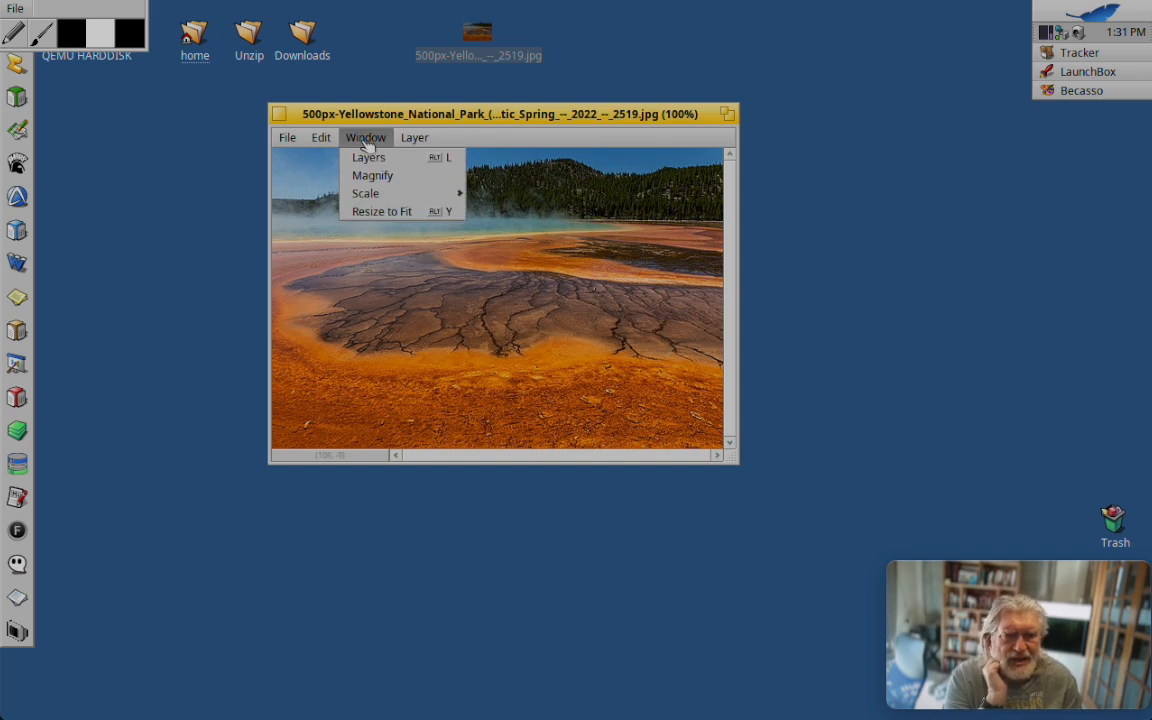
pyautogui.moveTo(385, 199)
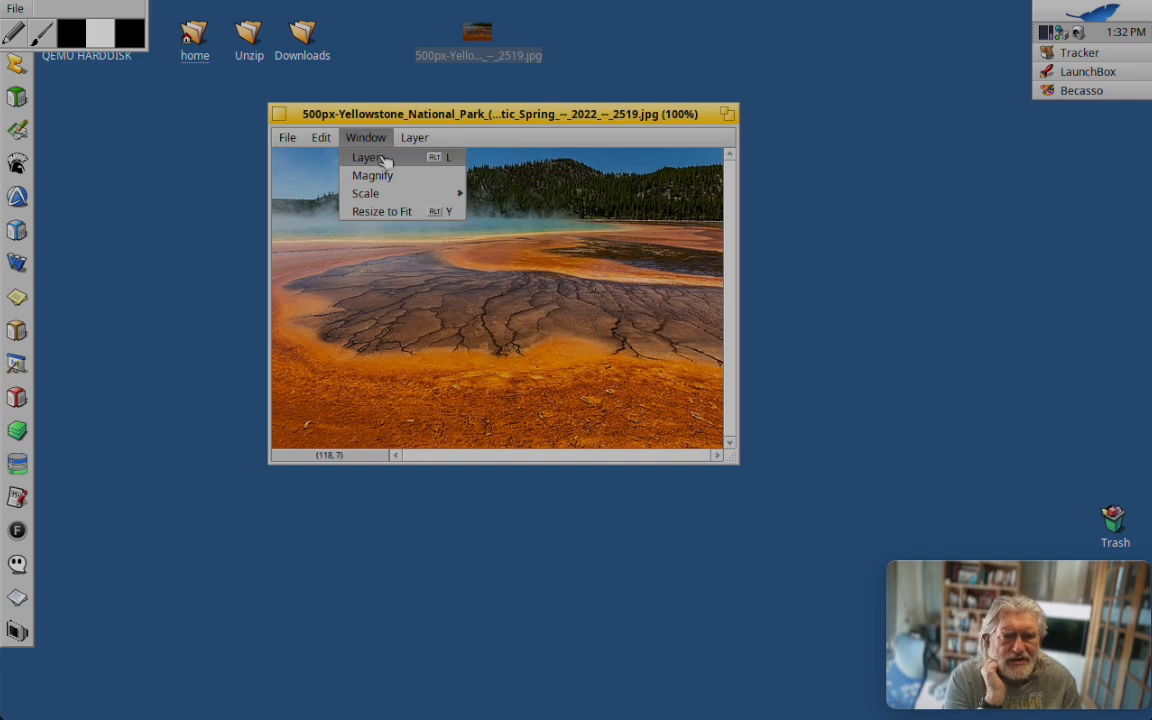
pyautogui.click(386, 158)
pyautogui.moveTo(248, 86); pyautogui.dragTo(923, 56)
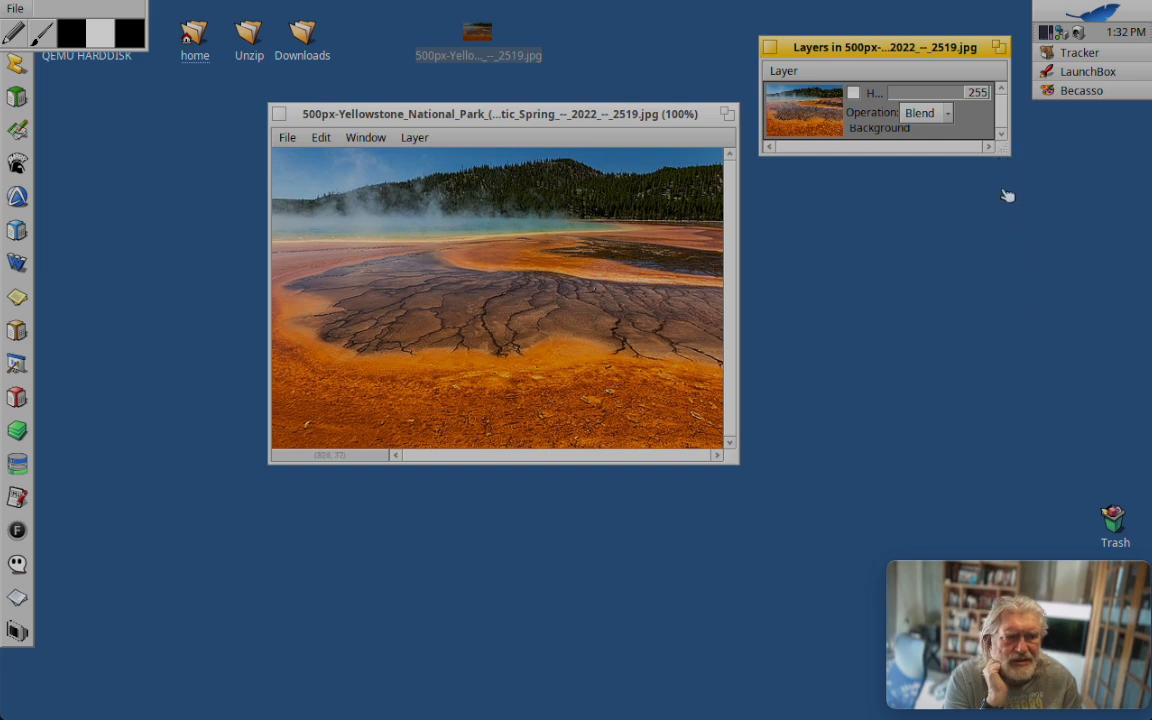
pyautogui.moveTo(1005, 152); pyautogui.dragTo(1007, 259)
pyautogui.click(1033, 234)
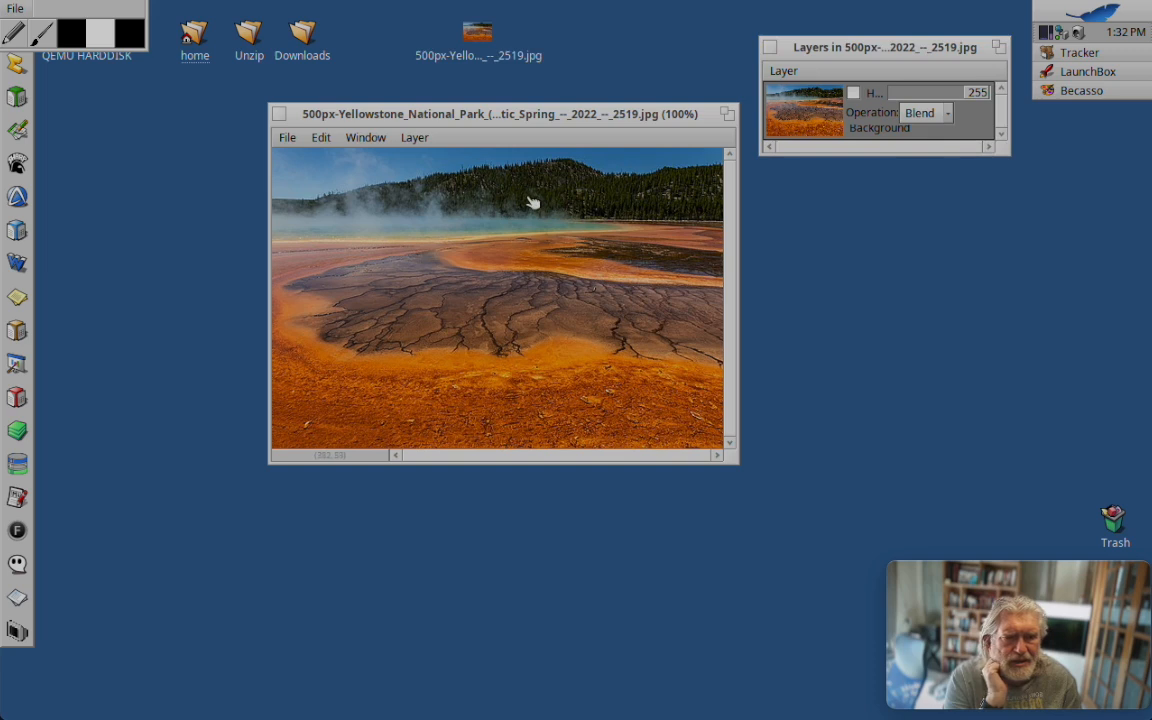
# Add a new layer to the image and make the Background layer the active one
pyautogui.click(418, 141)
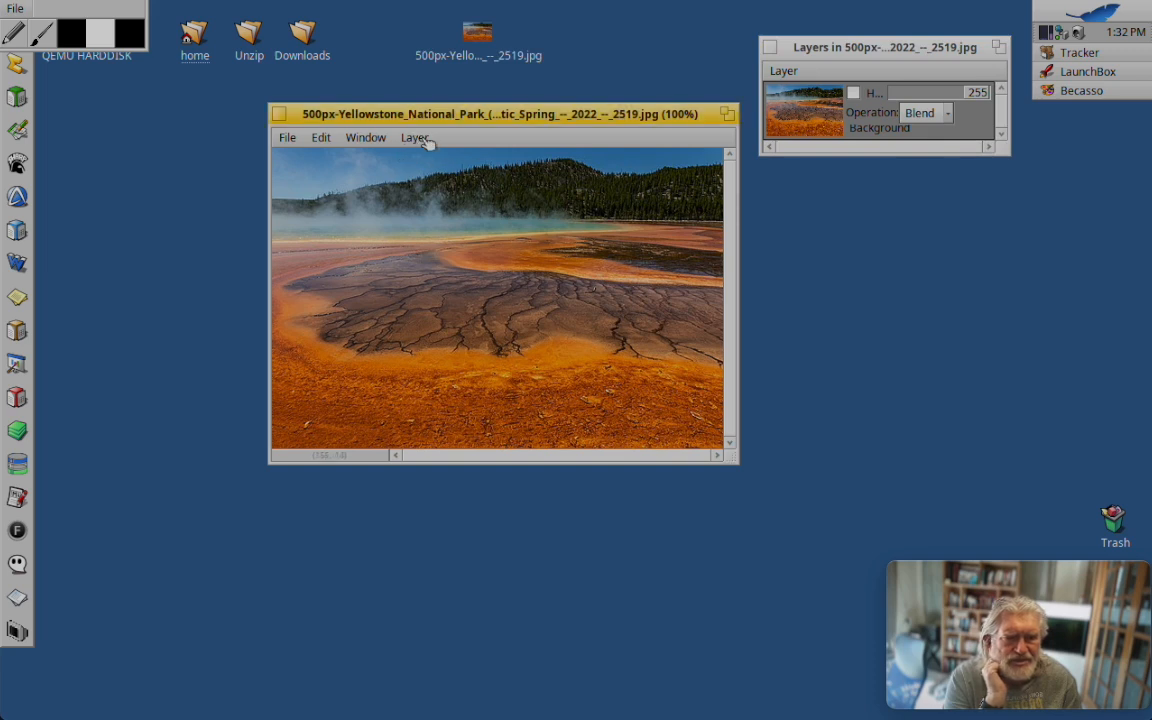
pyautogui.click(416, 139)
pyautogui.click(430, 158)
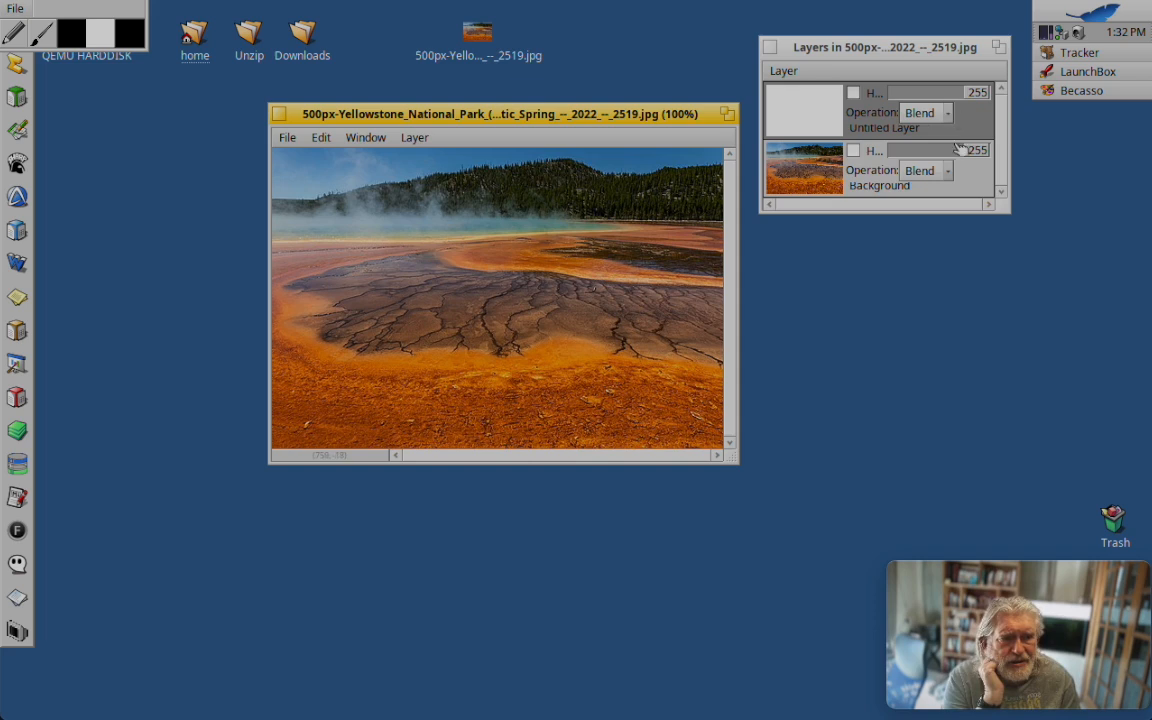
pyautogui.click(976, 177)
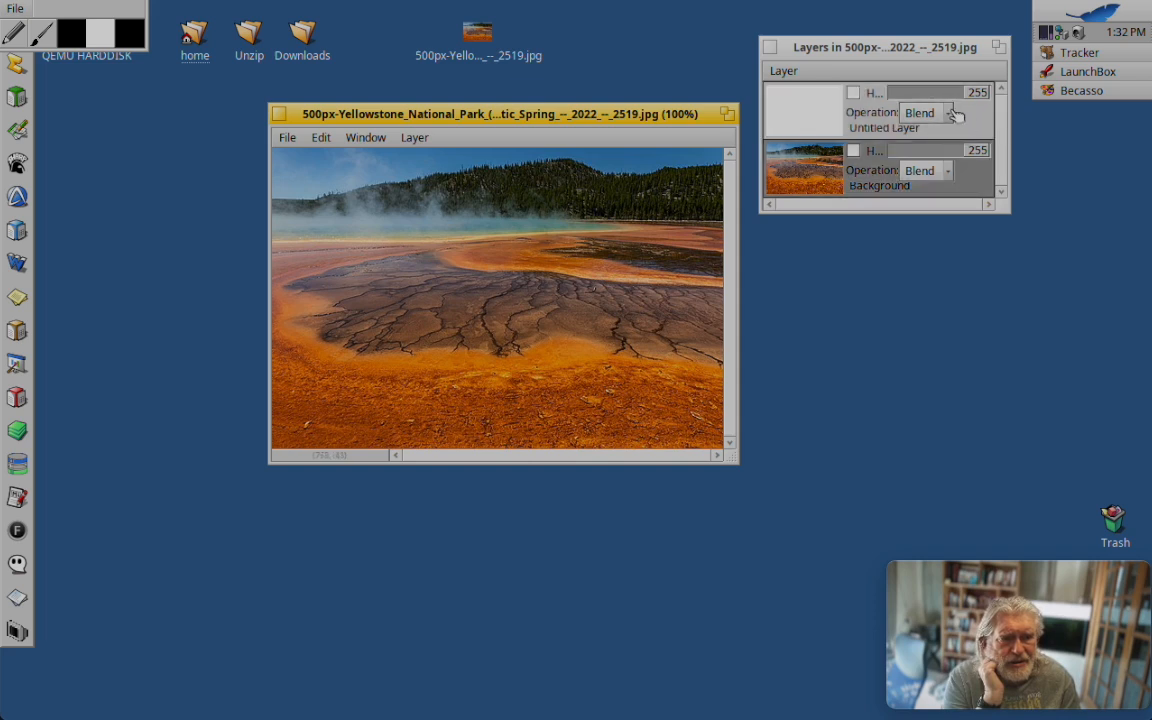
pyautogui.click(1008, 212)
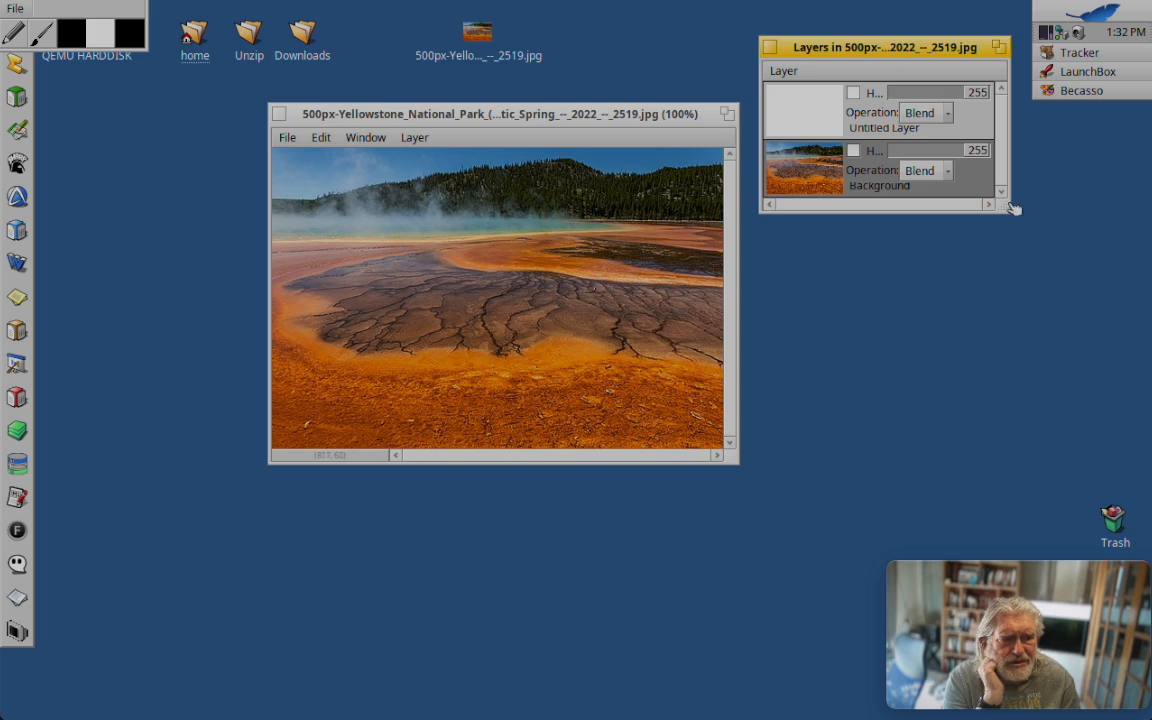
pyautogui.moveTo(1005, 208)
pyautogui.mouseDown()
pyautogui.moveTo(884, 205)
pyautogui.moveTo(1008, 210)
pyautogui.mouseUp()
pyautogui.click(784, 71)
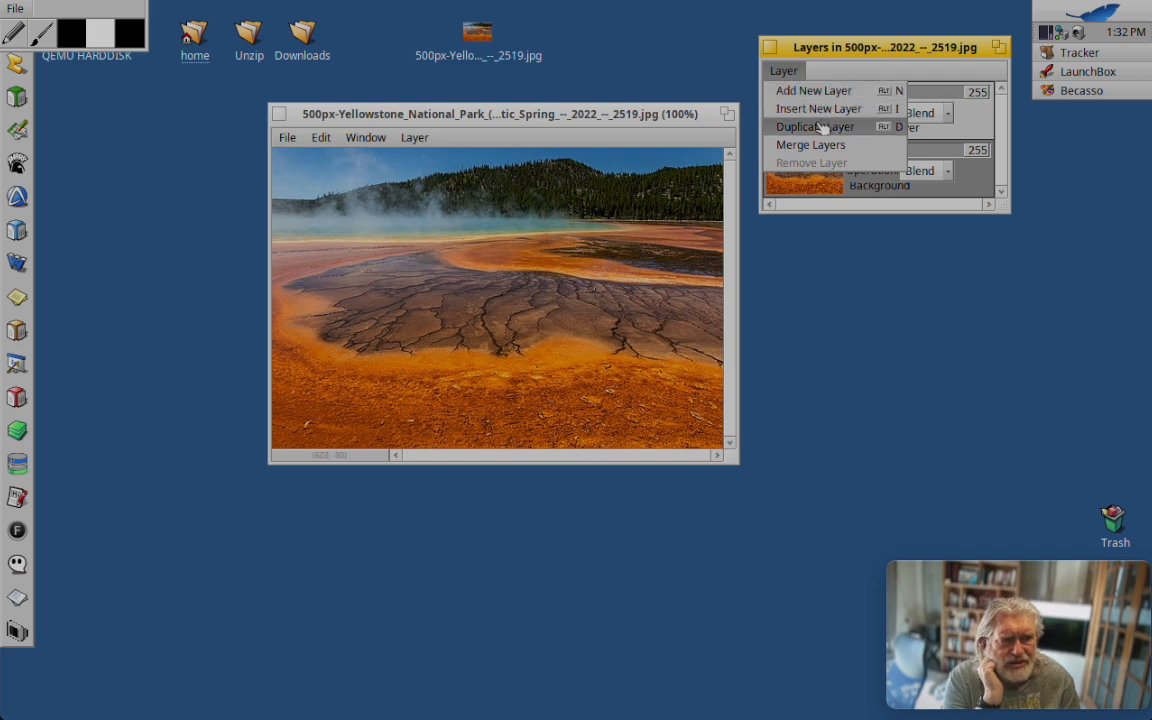
pyautogui.click(843, 73)
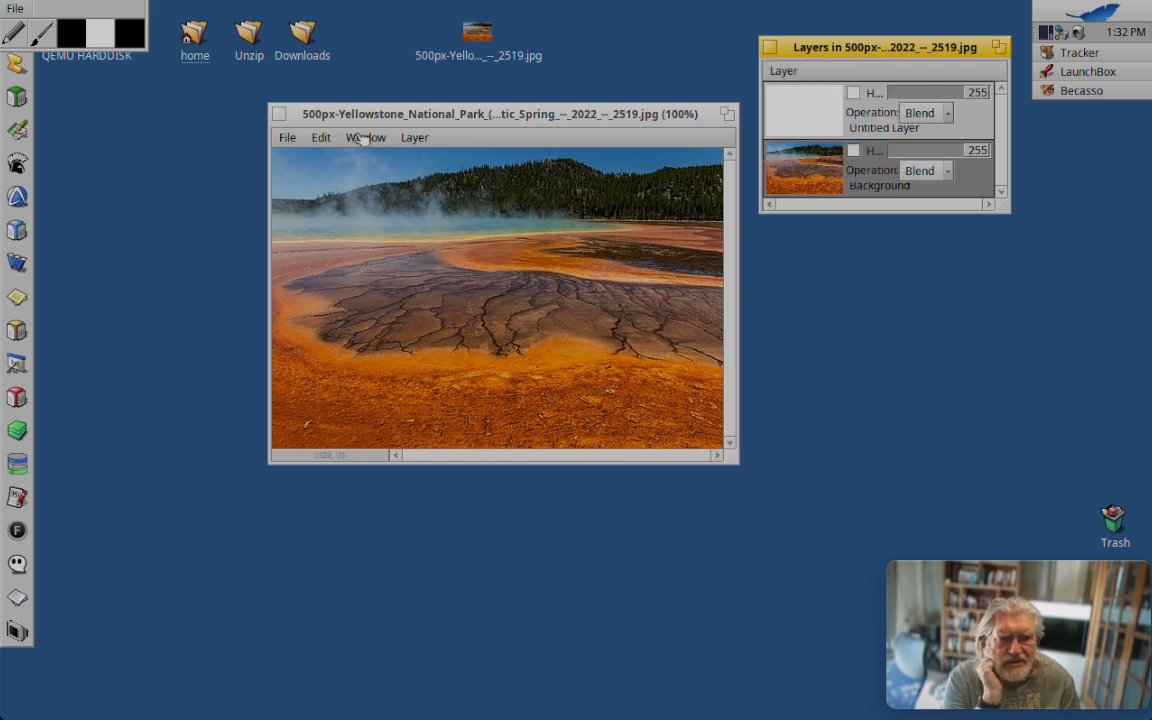
pyautogui.click(13, 36)
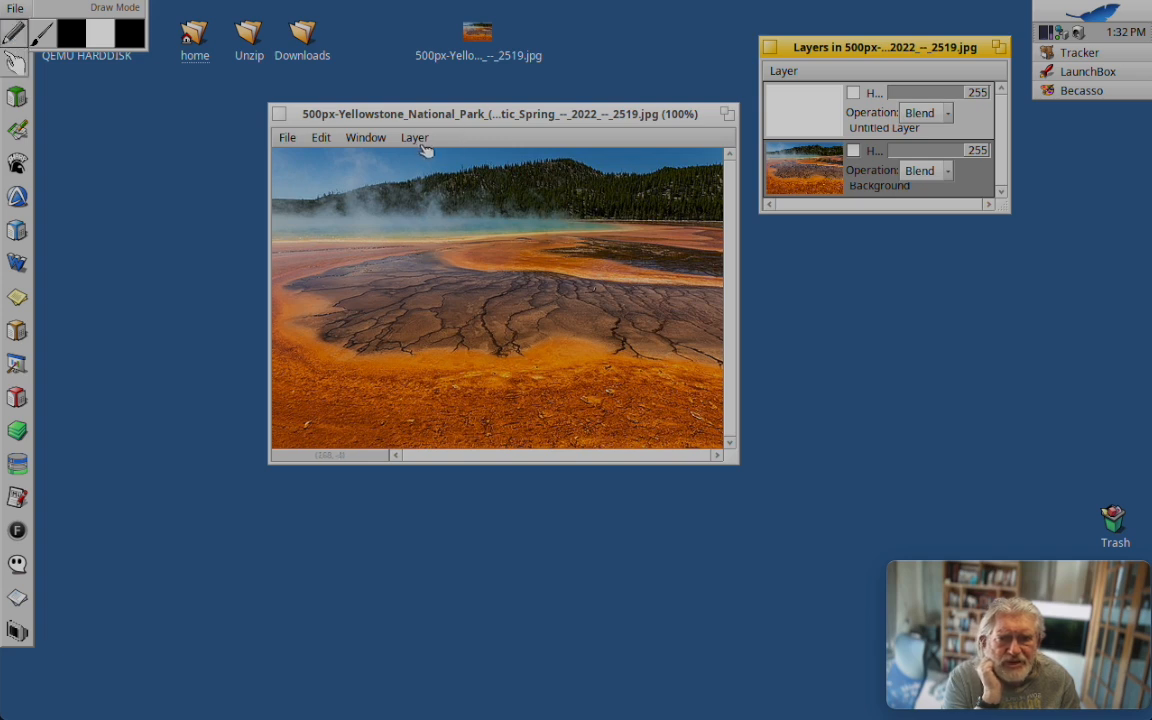
# Set the image's view scale to 200% and enlarge and reposition its window to show most of the picture
pyautogui.click(375, 141)
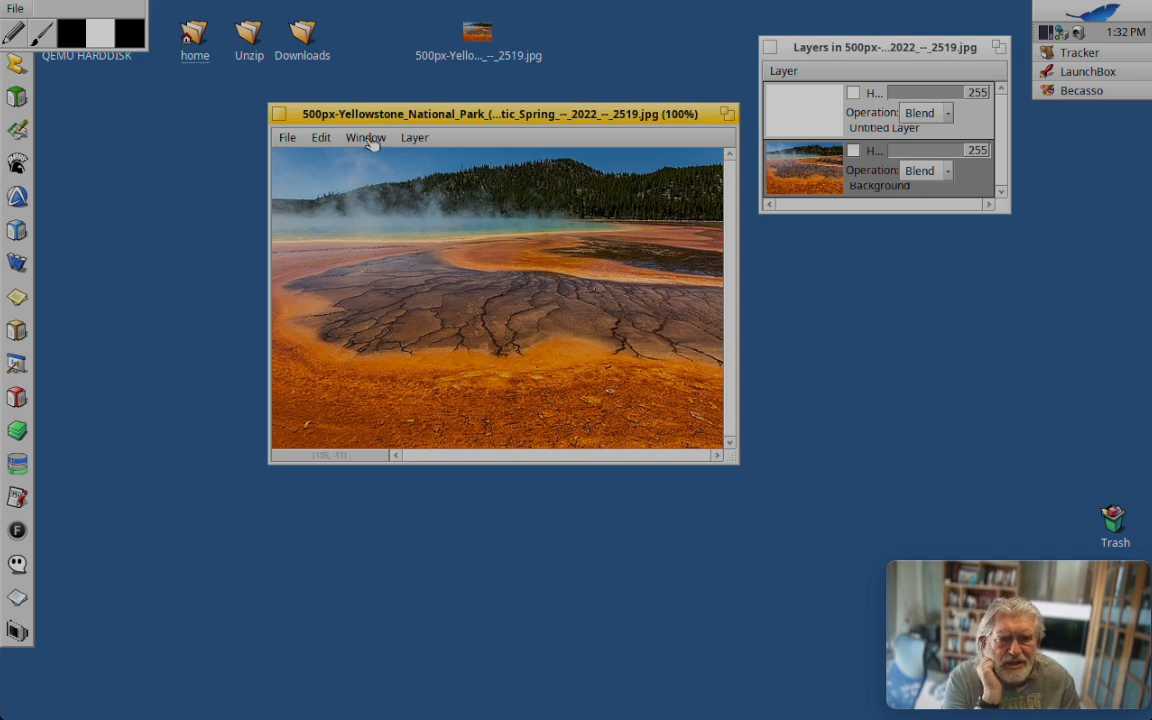
pyautogui.click(370, 140)
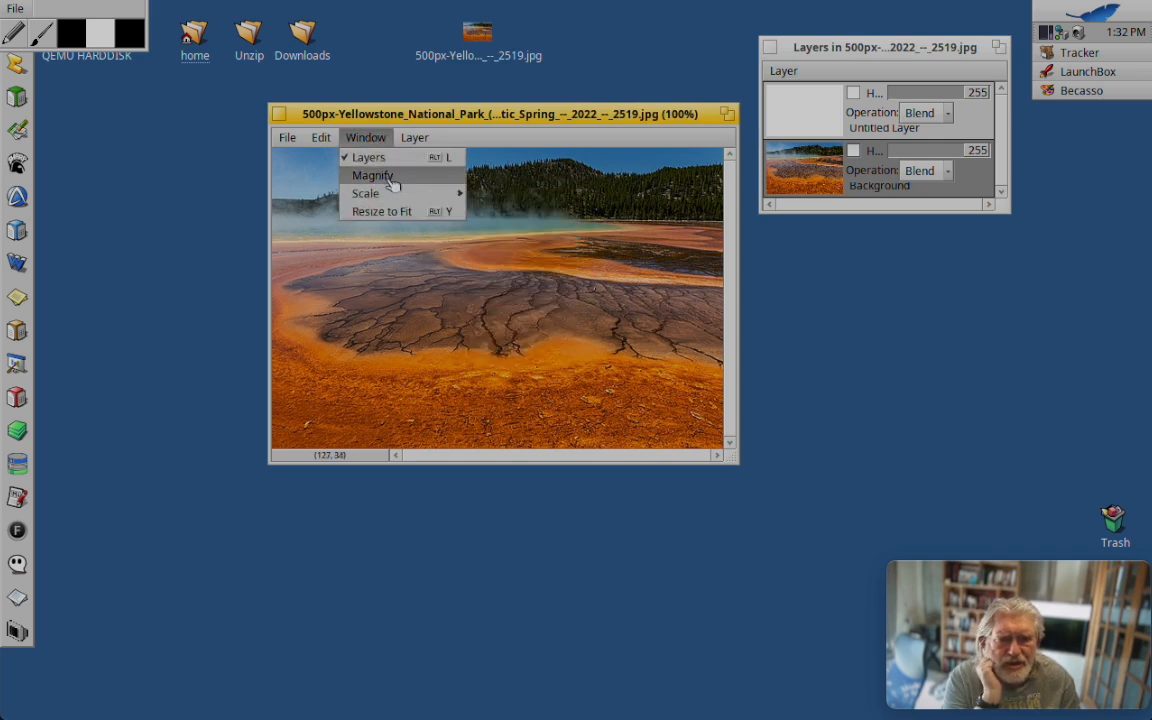
pyautogui.moveTo(397, 195)
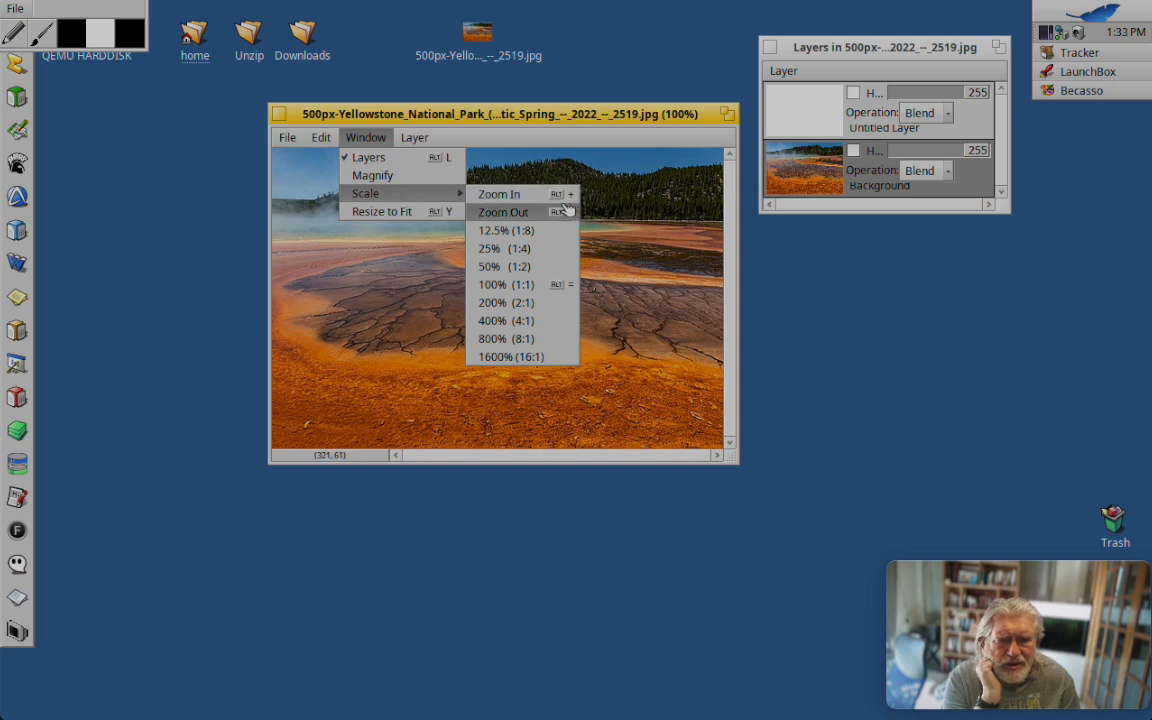
pyautogui.click(518, 302)
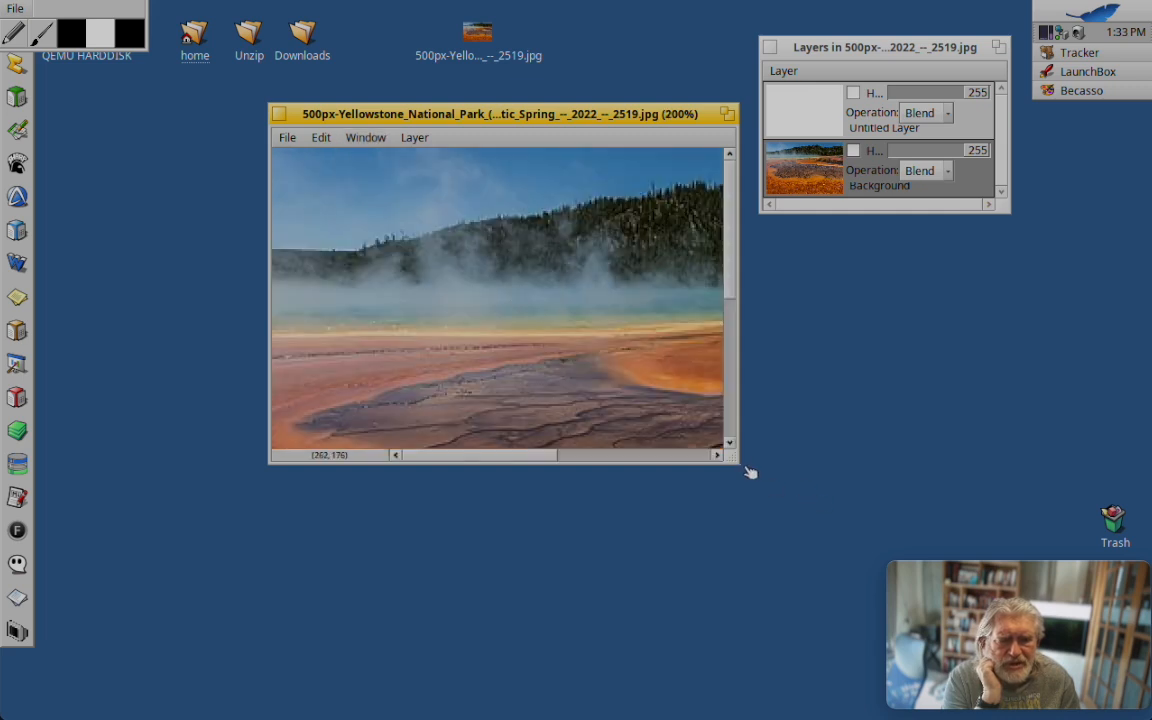
pyautogui.moveTo(738, 465); pyautogui.dragTo(1132, 678)
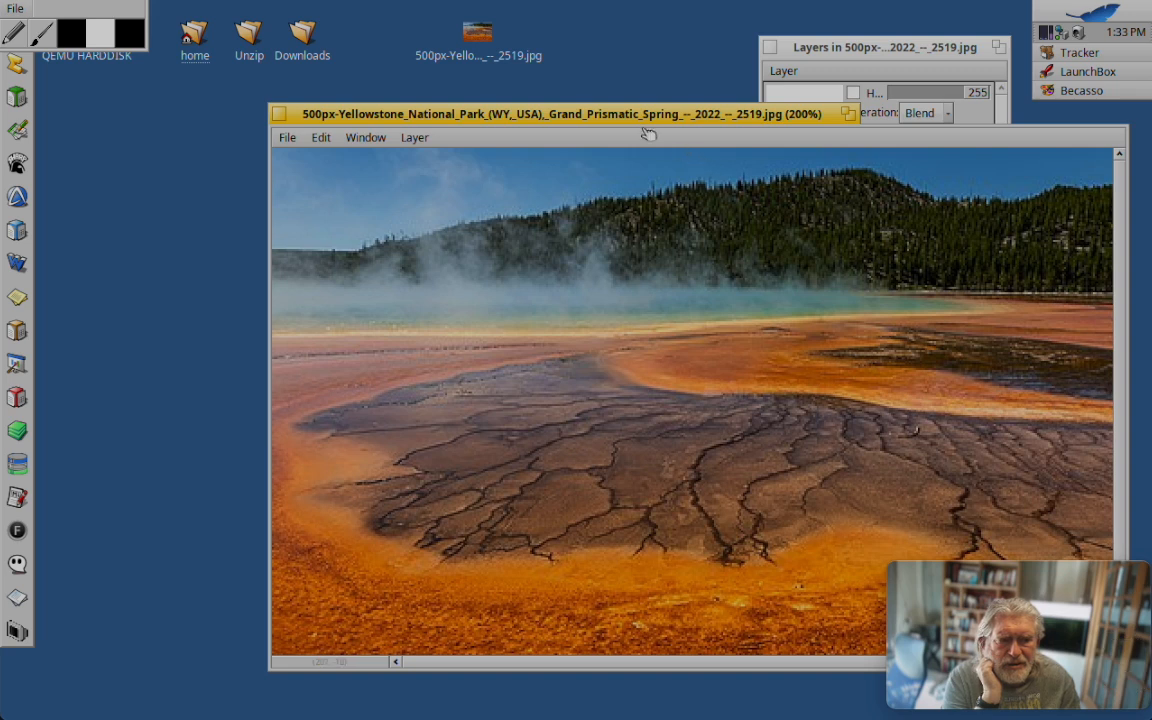
pyautogui.moveTo(627, 119); pyautogui.dragTo(560, 64)
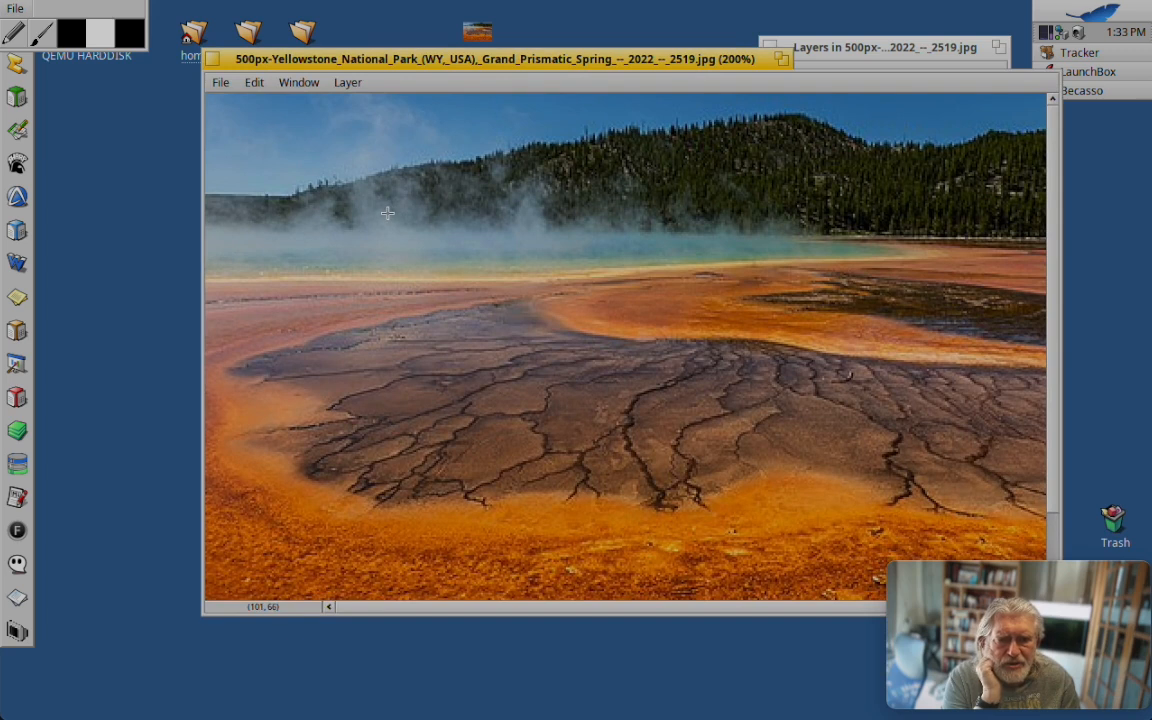
# Paint a black freehand zigzag over the image's left part, then a roughly horizontal stroke above it with a pink foreground colour
pyautogui.moveTo(403, 212)
pyautogui.mouseDown()
pyautogui.moveTo(481, 219)
pyautogui.moveTo(405, 244)
pyautogui.moveTo(367, 275)
pyautogui.moveTo(402, 307)
pyautogui.moveTo(473, 324)
pyautogui.moveTo(380, 345)
pyautogui.moveTo(344, 369)
pyautogui.moveTo(475, 417)
pyautogui.moveTo(429, 430)
pyautogui.moveTo(450, 430)
pyautogui.moveTo(472, 367)
pyautogui.mouseUp()
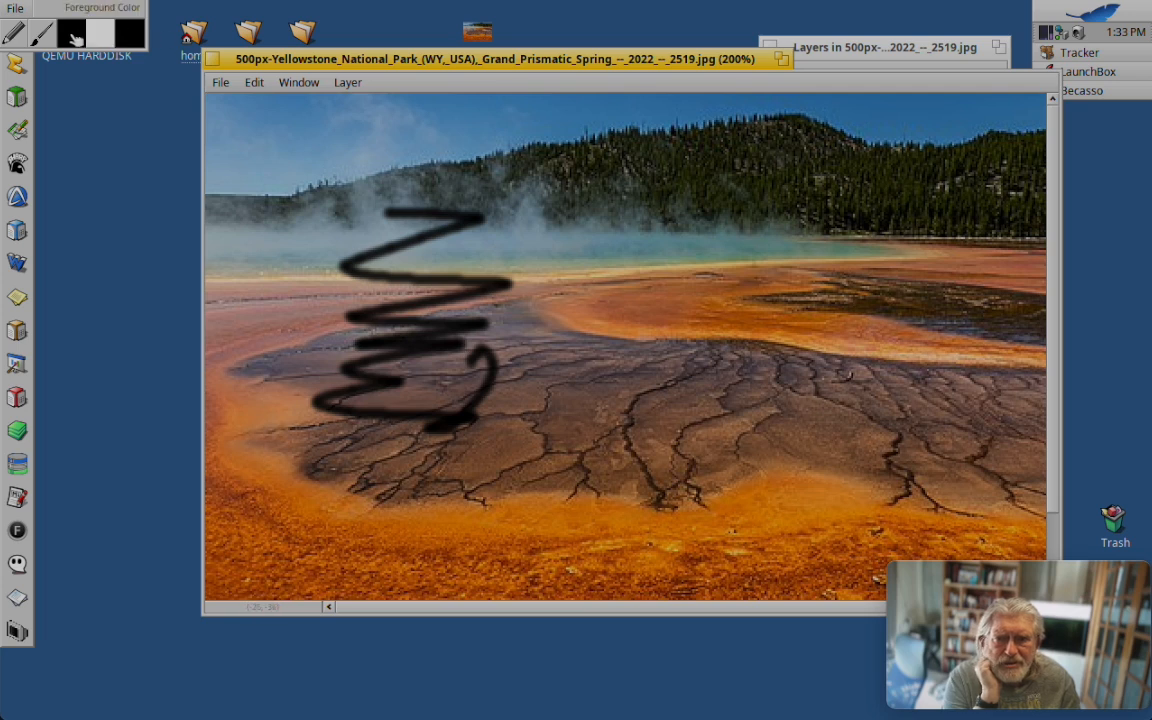
pyautogui.click(75, 38)
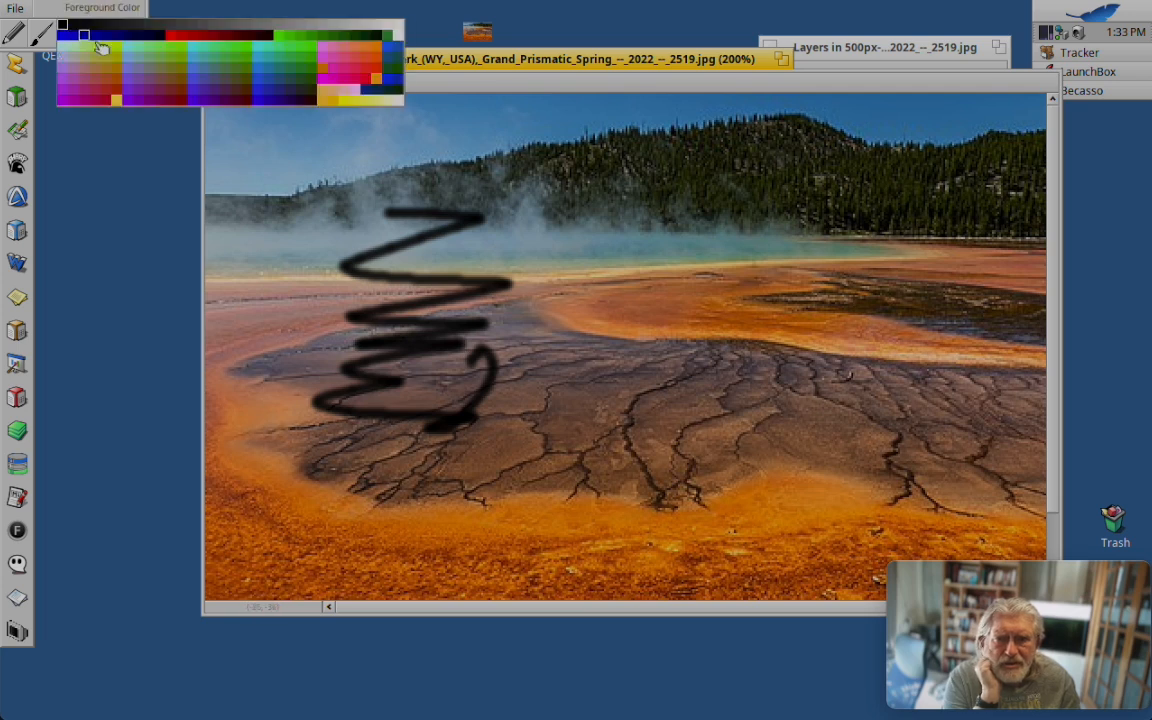
pyautogui.click(345, 70)
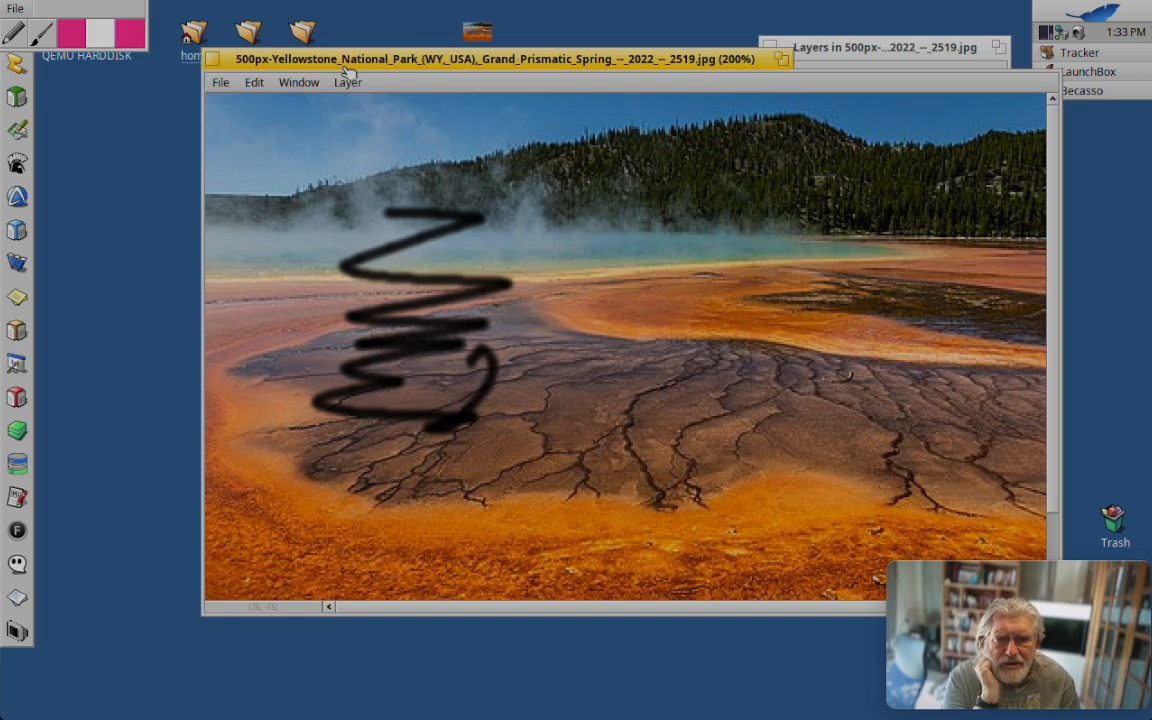
pyautogui.moveTo(354, 152)
pyautogui.mouseDown()
pyautogui.moveTo(563, 144)
pyautogui.moveTo(304, 160)
pyautogui.moveTo(469, 156)
pyautogui.moveTo(336, 158)
pyautogui.mouseUp()
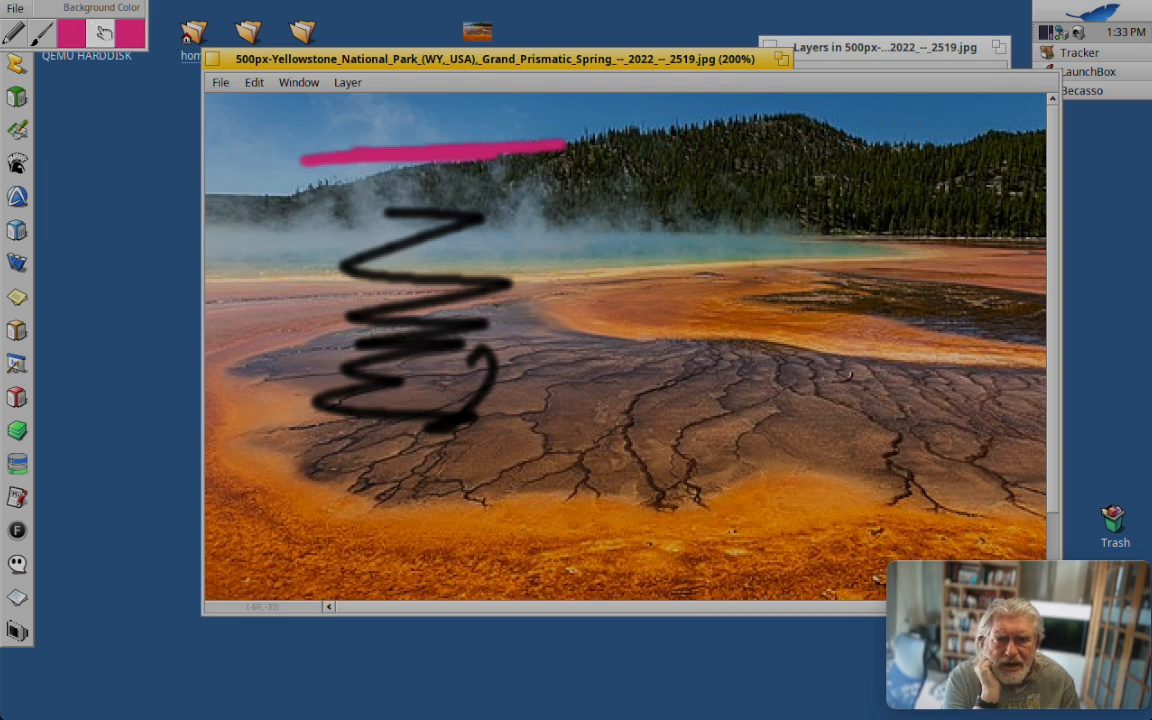
# Set the background colour to dark navy blue
pyautogui.click(104, 33)
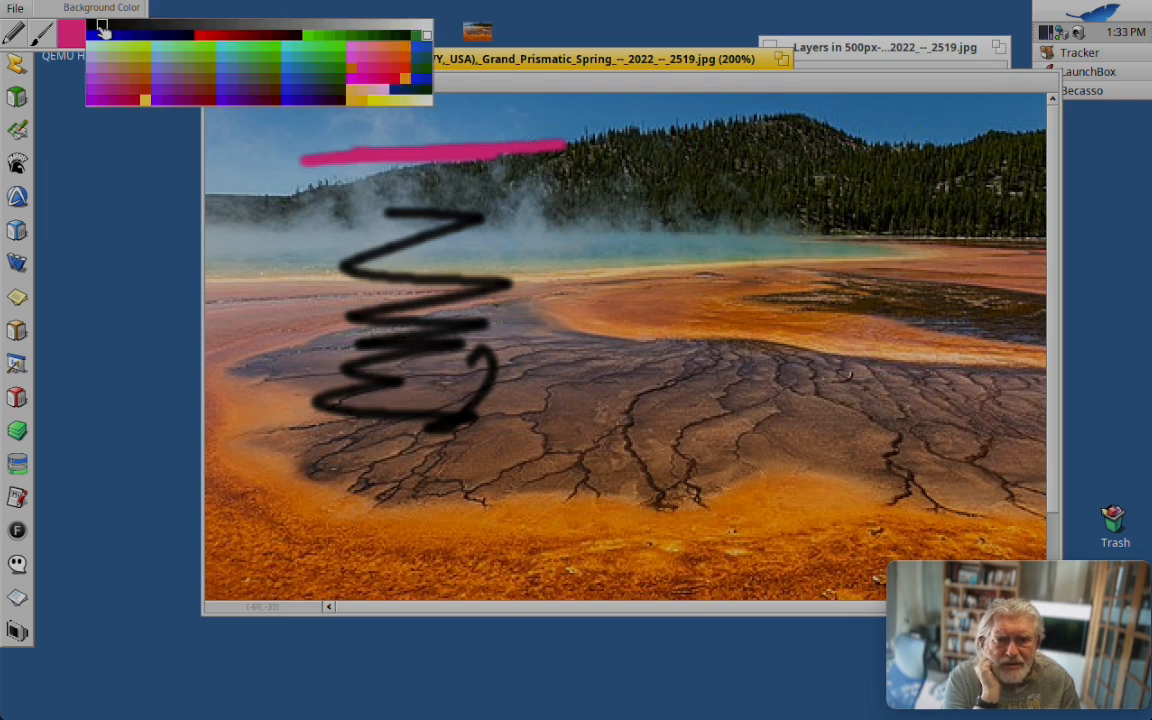
pyautogui.click(404, 90)
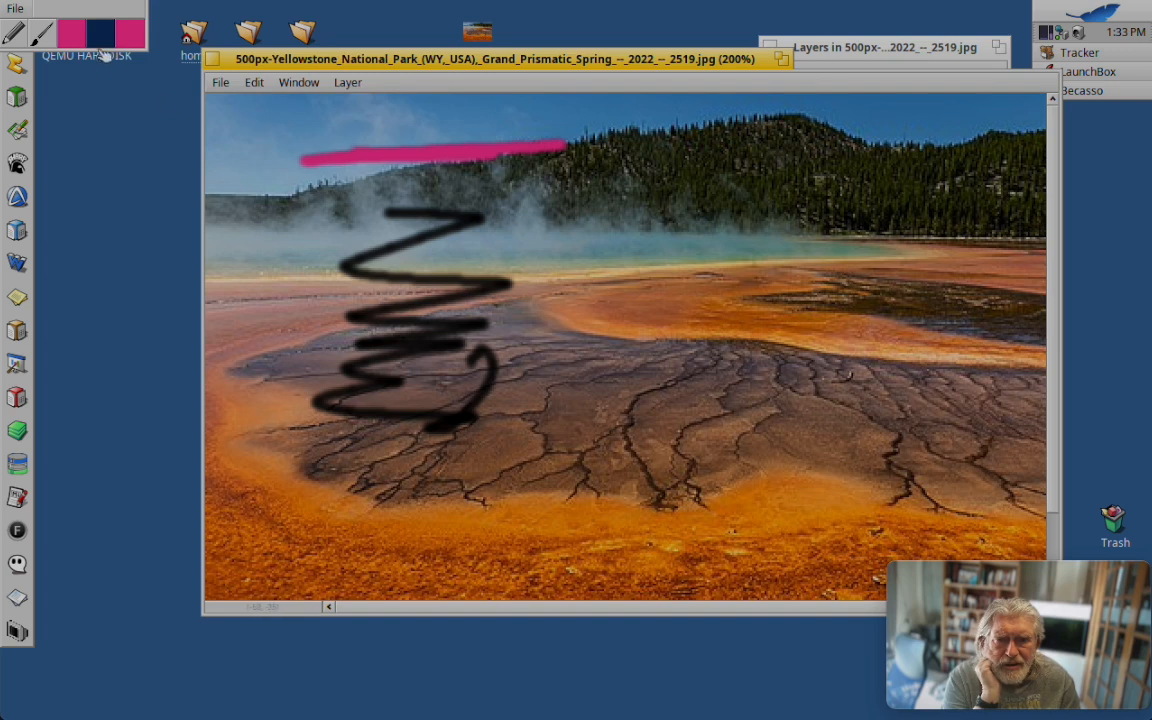
# Choose the dotted navy-and-pink fill pattern and brush a pink freehand zigzag across the left end of the horizontal stroke
pyautogui.click(134, 36)
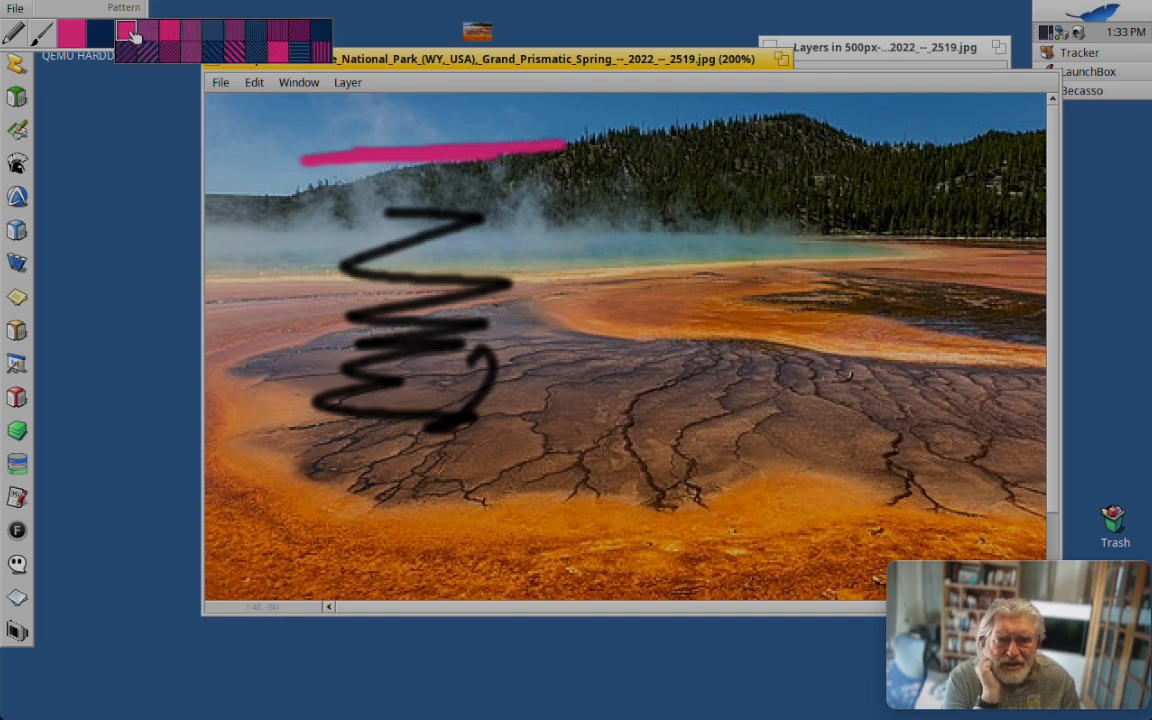
pyautogui.click(228, 34)
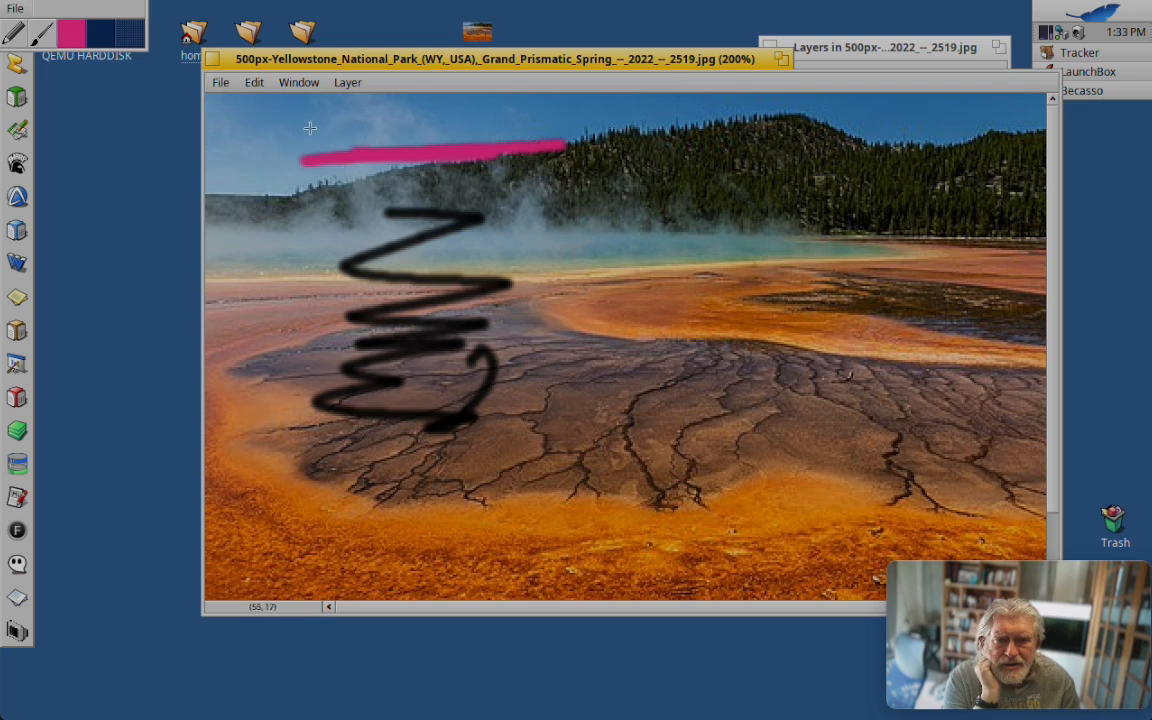
pyautogui.moveTo(312, 132)
pyautogui.mouseDown()
pyautogui.moveTo(387, 121)
pyautogui.moveTo(337, 145)
pyautogui.moveTo(366, 155)
pyautogui.moveTo(327, 182)
pyautogui.moveTo(319, 213)
pyautogui.moveTo(343, 248)
pyautogui.mouseUp()
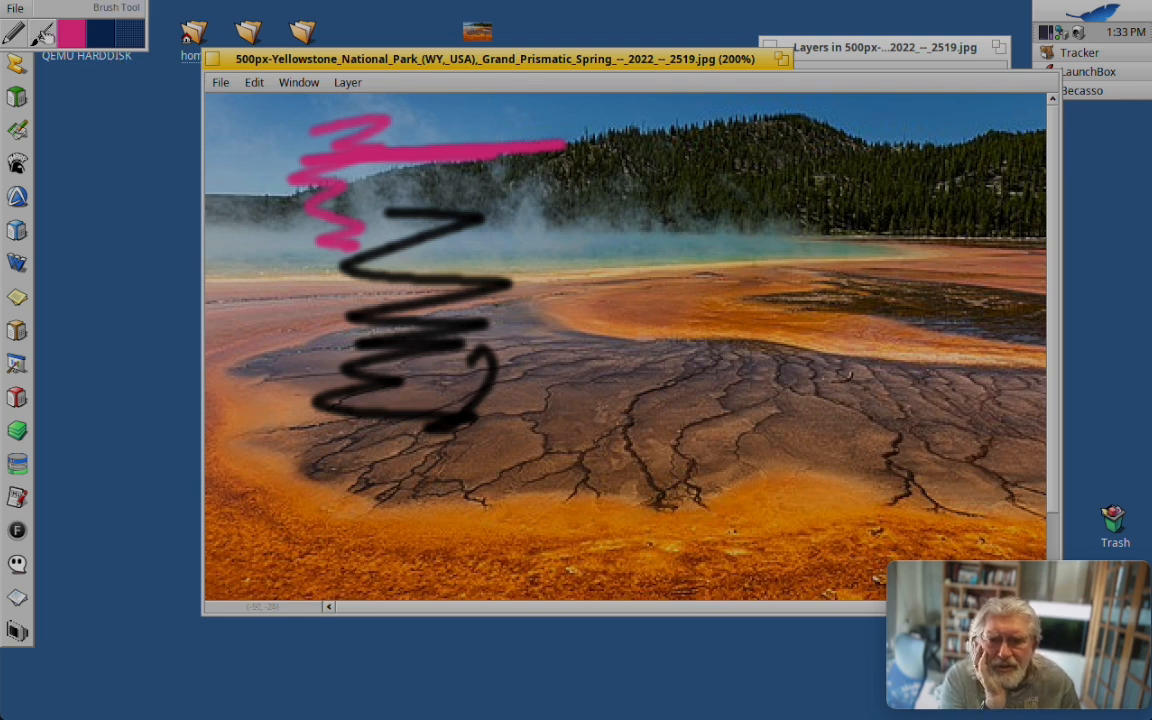
# Draw a large pattern-filled rectangle with the Rectangles tool, covering all the brush strokes on the left half of the photo
pyautogui.click(44, 33)
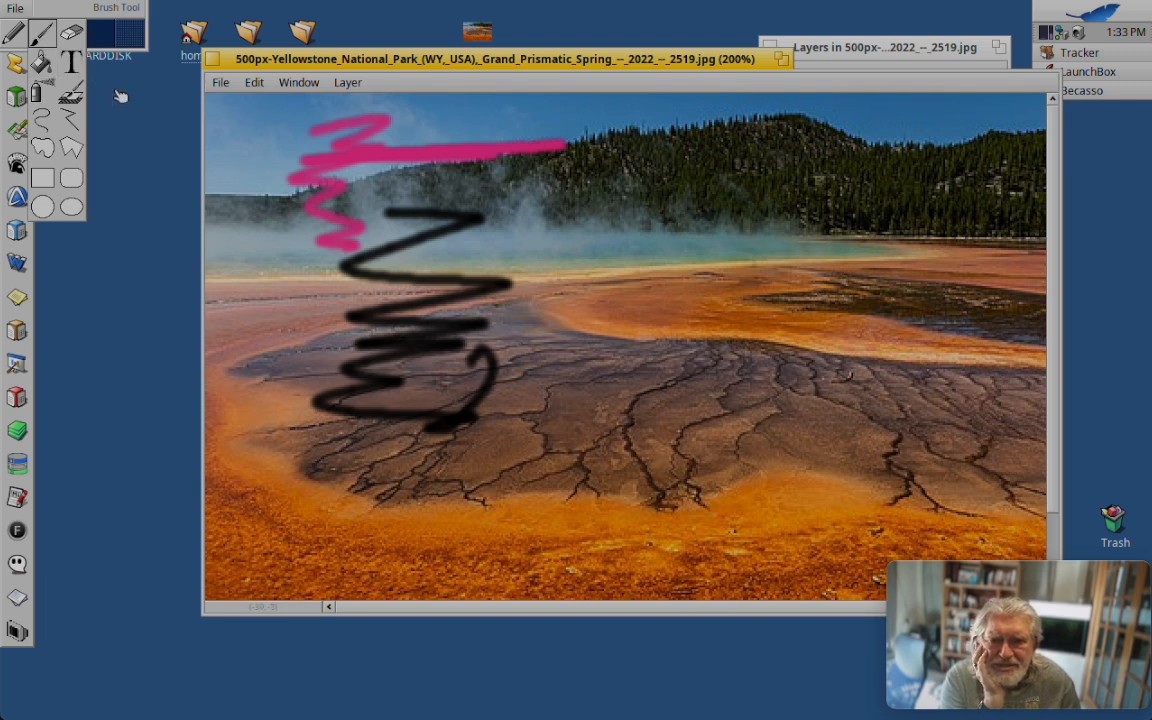
pyautogui.click(42, 176)
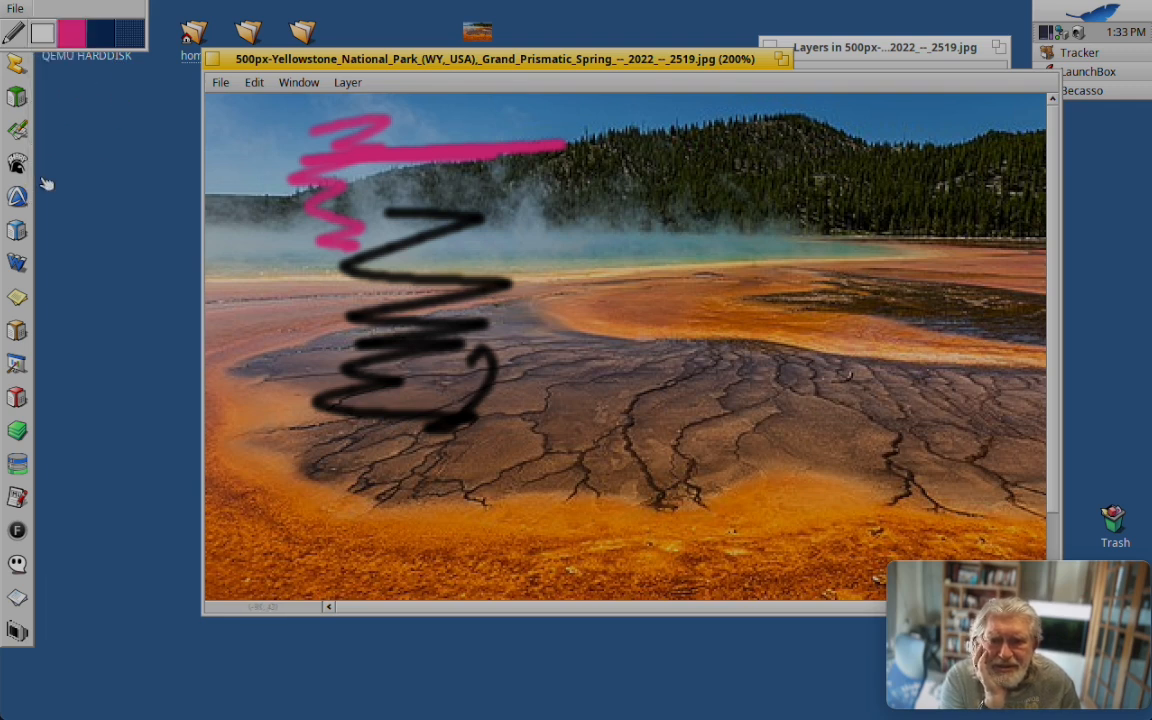
pyautogui.moveTo(270, 109); pyautogui.dragTo(653, 437)
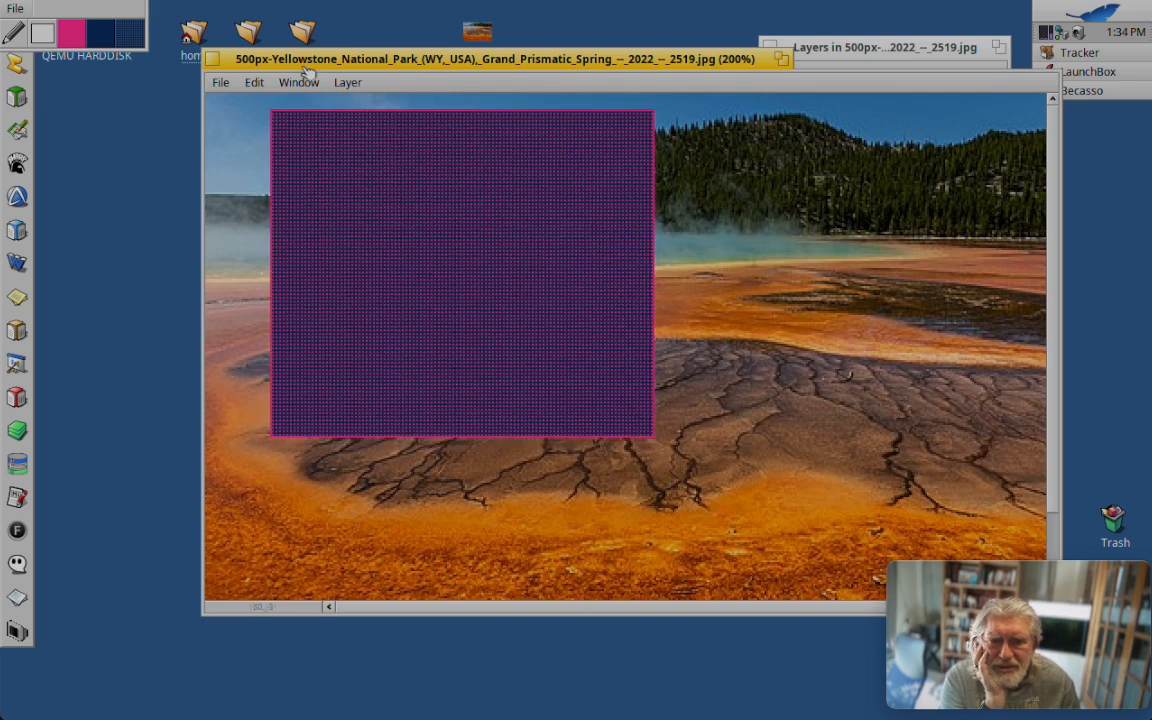
# Set the fill pattern to solid foreground pink and draw a smaller rectangle in the middle of the patterned one
pyautogui.click(131, 38)
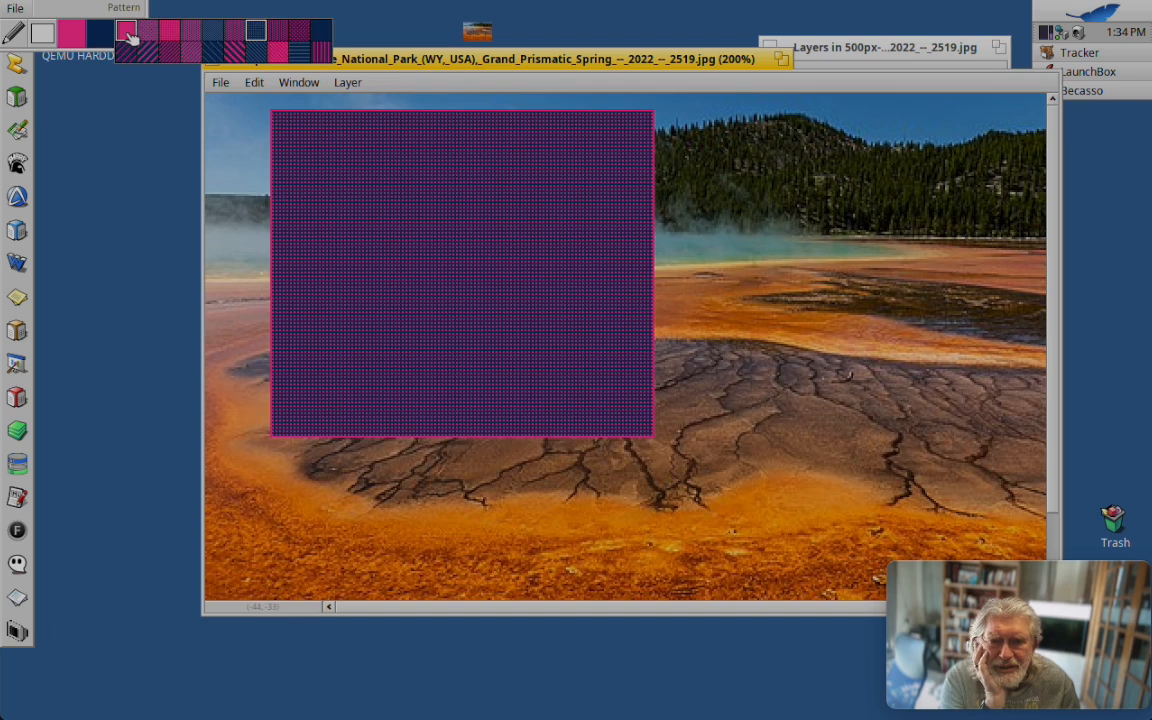
pyautogui.click(130, 34)
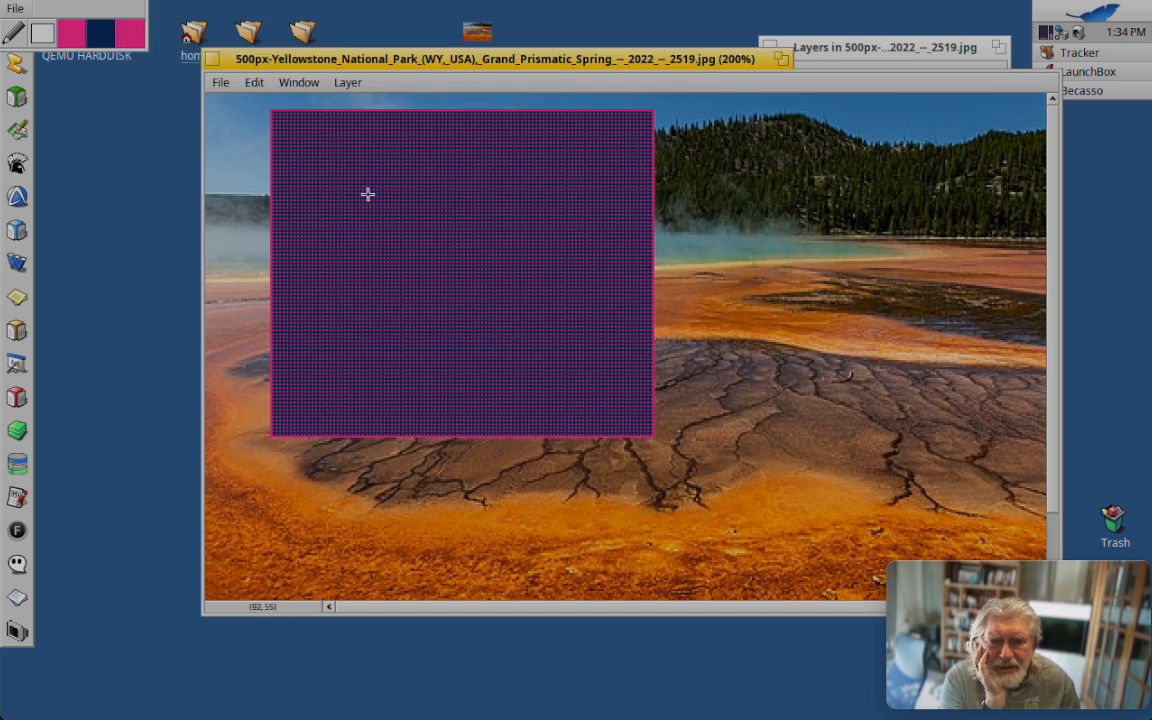
pyautogui.moveTo(362, 198)
pyautogui.mouseDown()
pyautogui.moveTo(550, 216)
pyautogui.moveTo(561, 360)
pyautogui.moveTo(573, 373)
pyautogui.mouseUp()
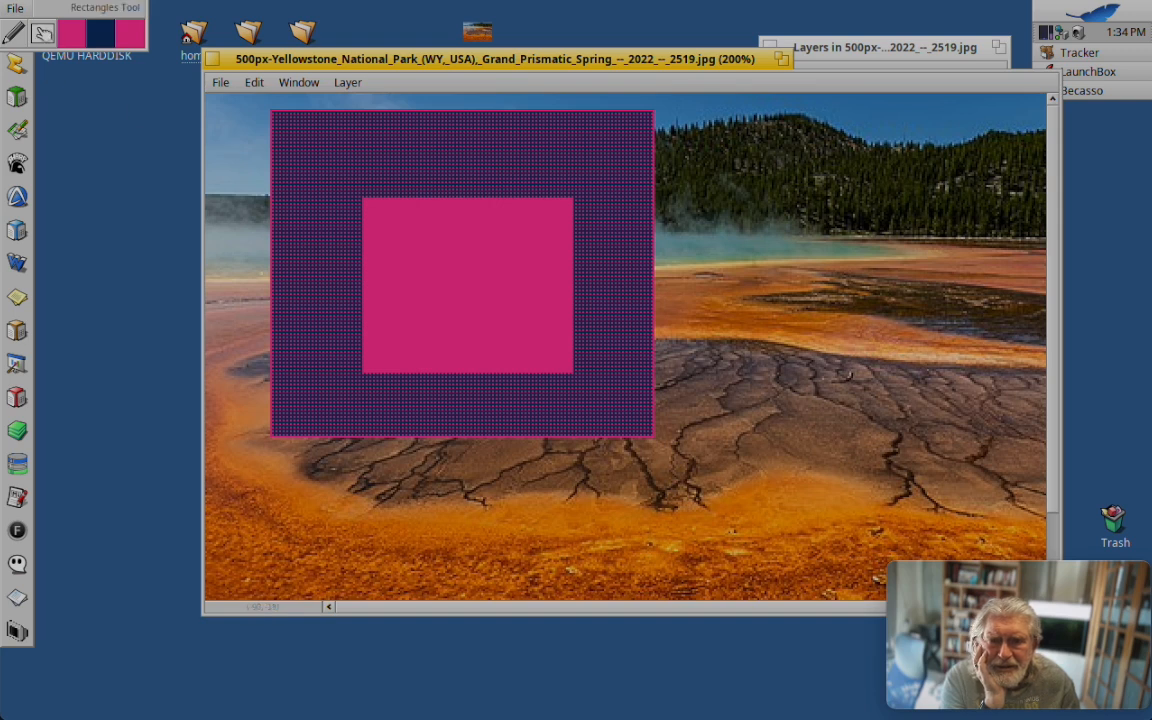
# Draw a solid pink free shape with the Free Shapes tool, overlapping the pink rectangle and extending past the patterned rectangle's right edge
pyautogui.click(42, 34)
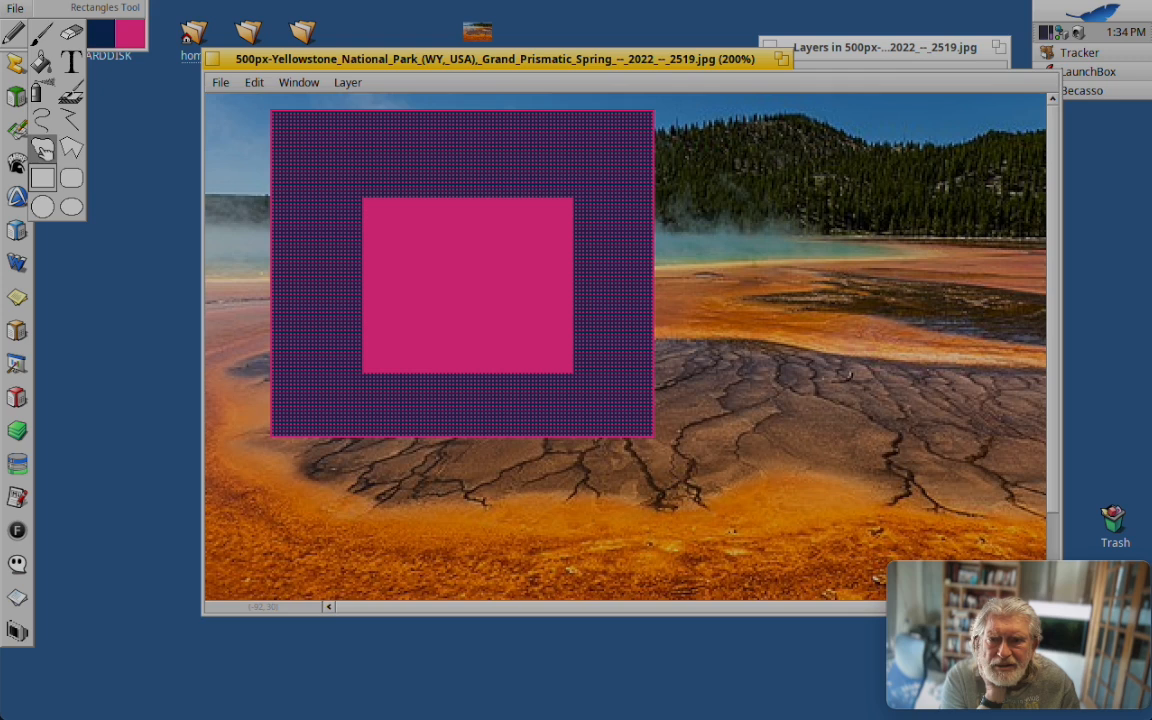
pyautogui.click(42, 147)
pyautogui.moveTo(324, 174)
pyautogui.mouseDown()
pyautogui.moveTo(433, 156)
pyautogui.moveTo(492, 217)
pyautogui.moveTo(656, 313)
pyautogui.moveTo(698, 320)
pyautogui.moveTo(583, 259)
pyautogui.moveTo(331, 310)
pyautogui.moveTo(306, 204)
pyautogui.moveTo(329, 170)
pyautogui.mouseUp()
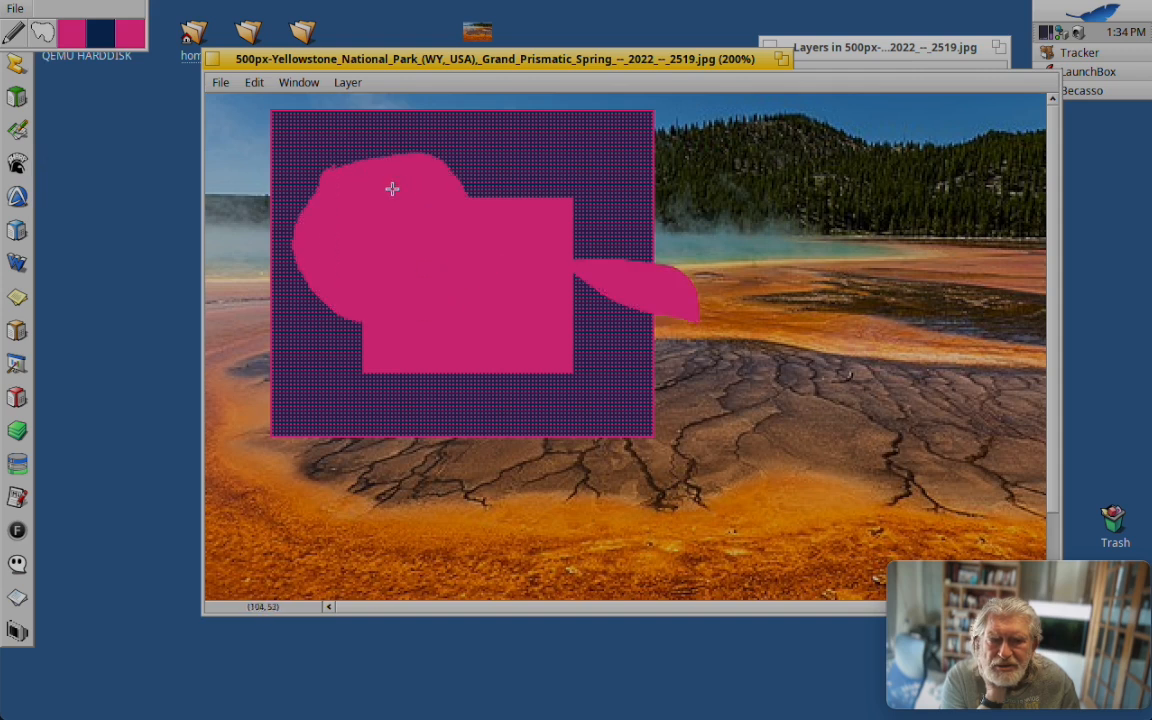
# Review the available editing commands, including Colorize Selection, Transform and Generate, as well as the window and file commands
pyautogui.click(254, 83)
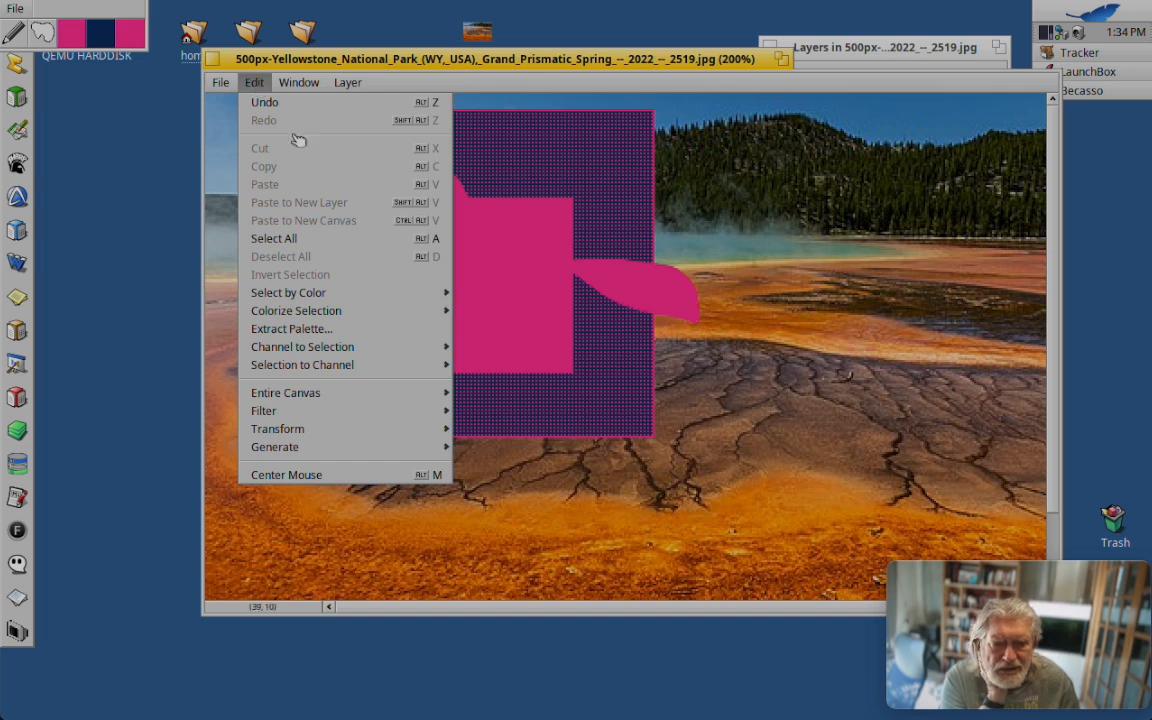
pyautogui.moveTo(333, 300)
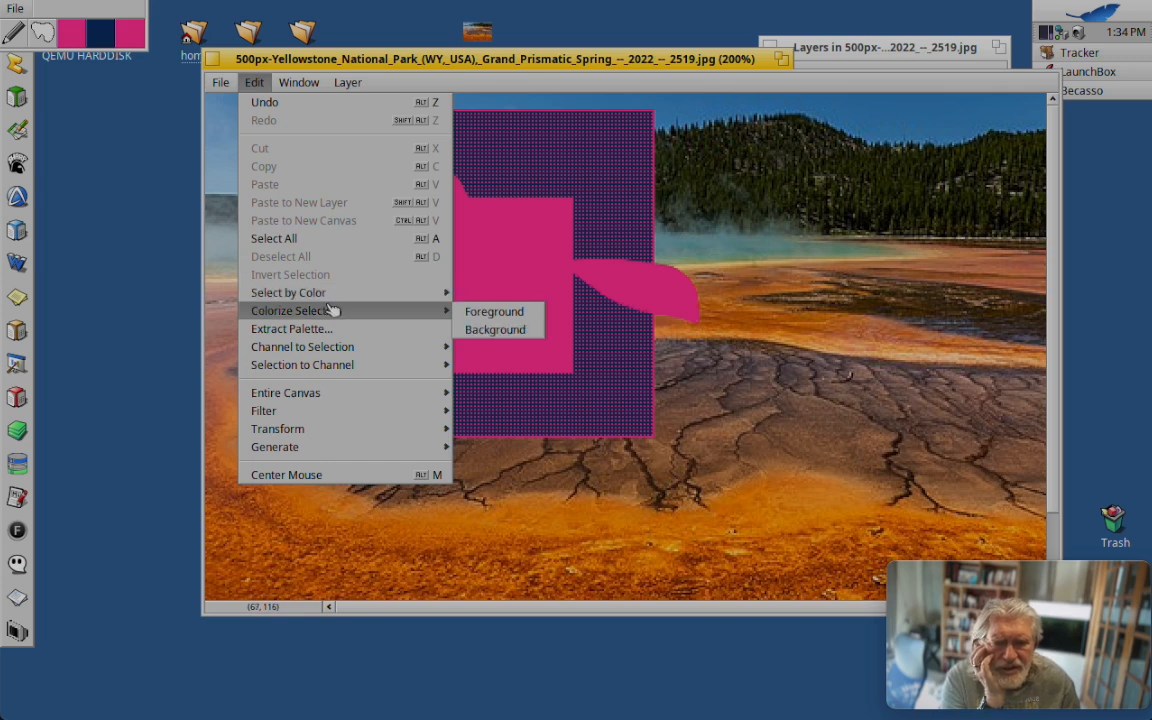
pyautogui.moveTo(314, 350)
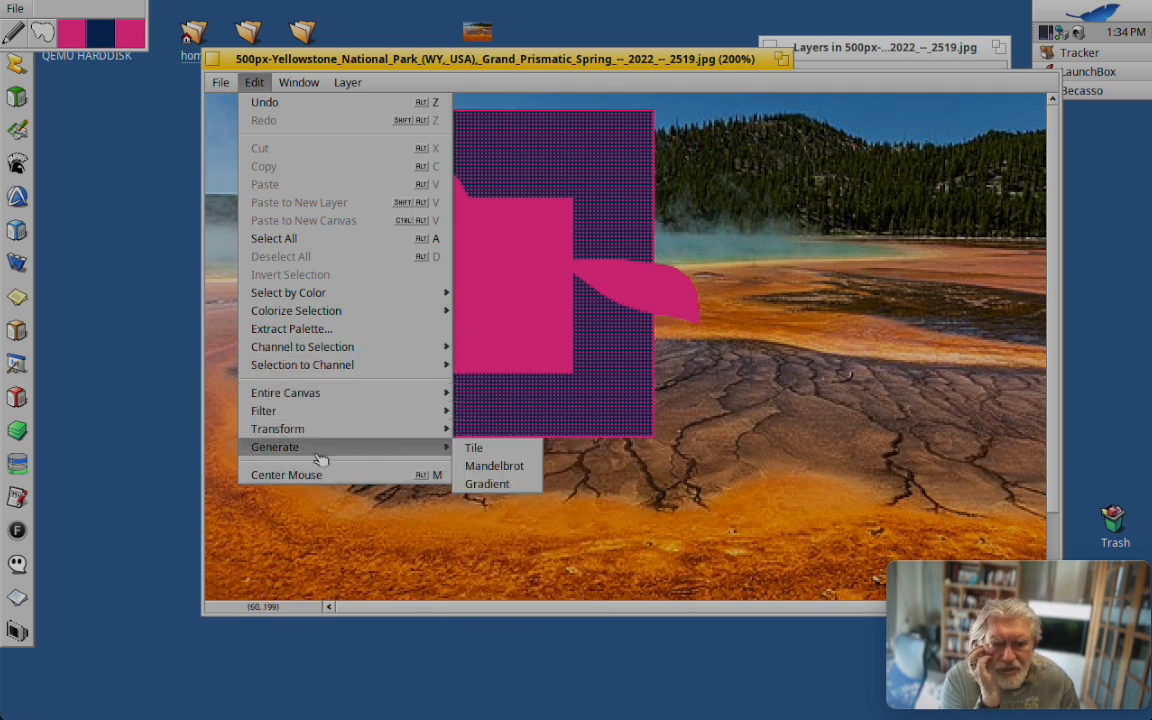
pyautogui.moveTo(326, 453)
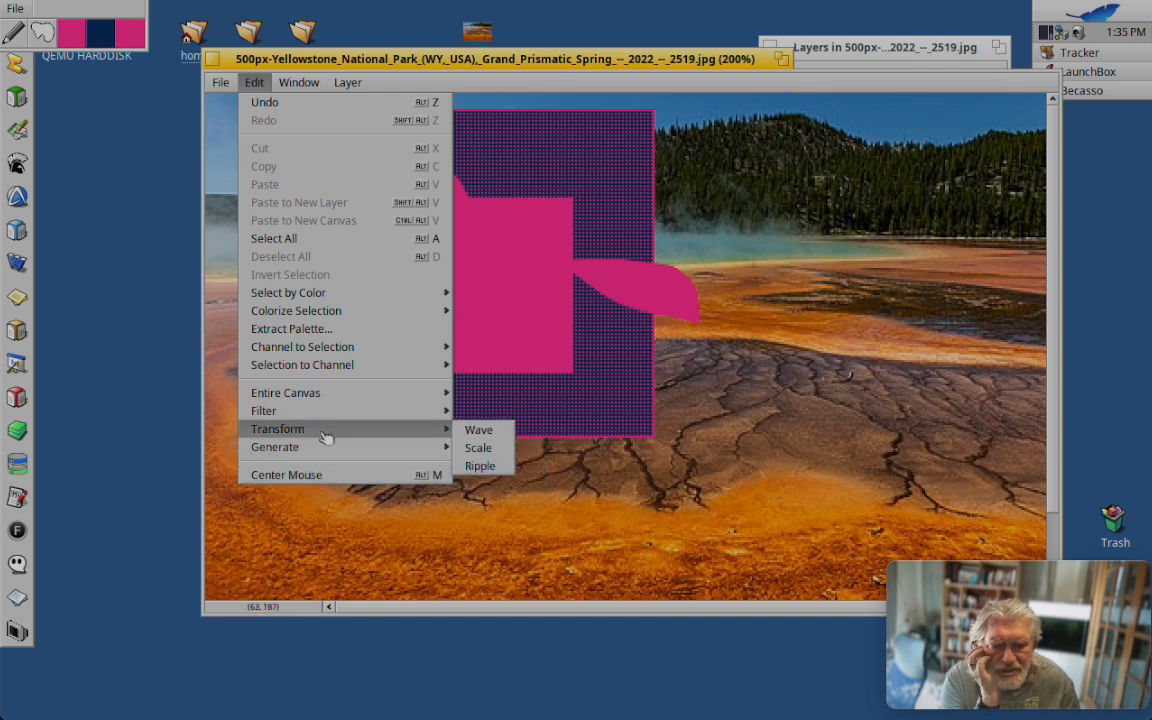
pyautogui.moveTo(326, 414)
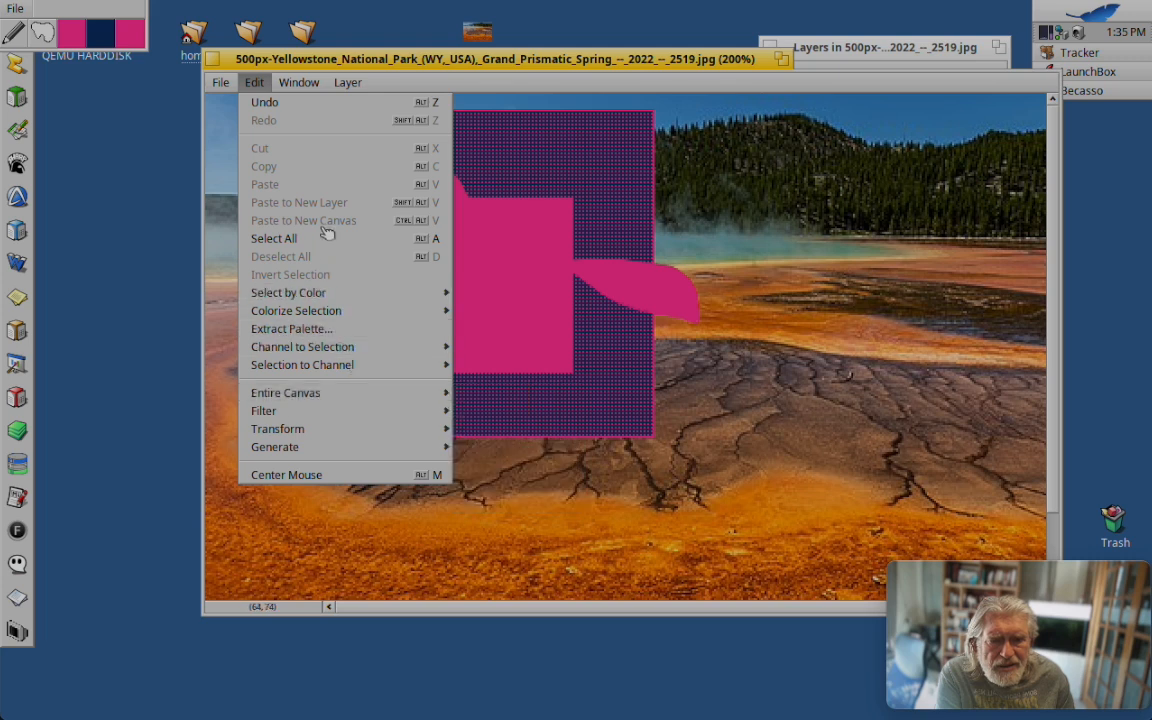
pyautogui.moveTo(305, 85)
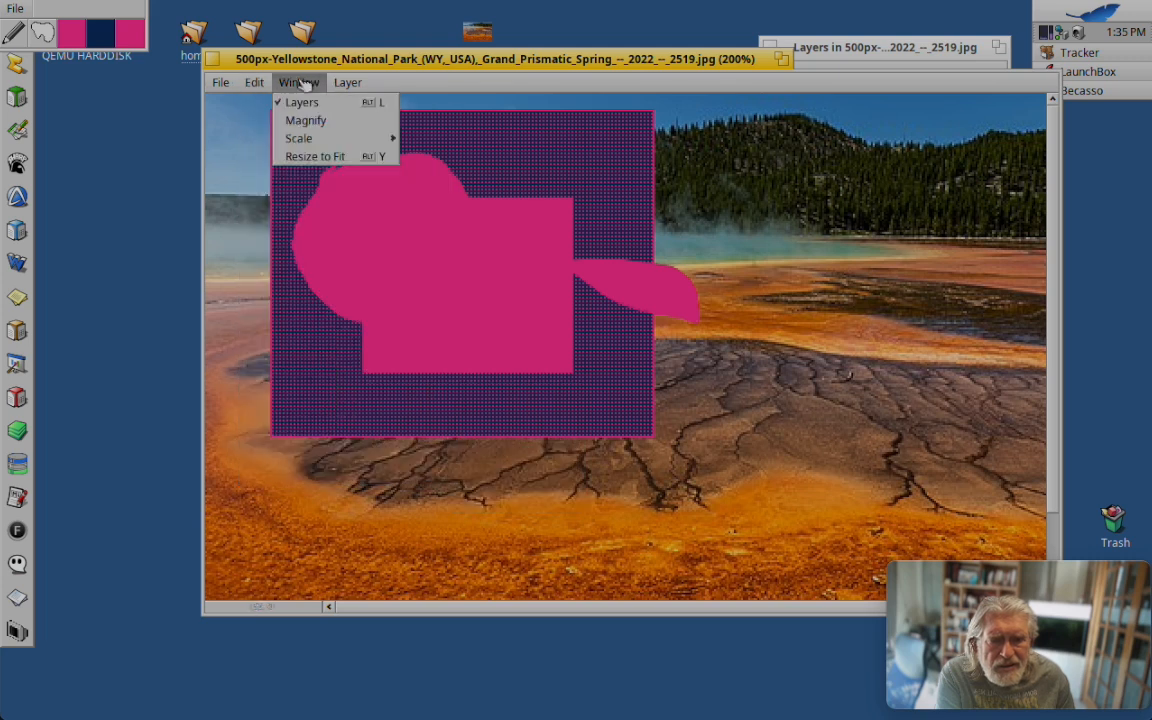
pyautogui.moveTo(212, 91)
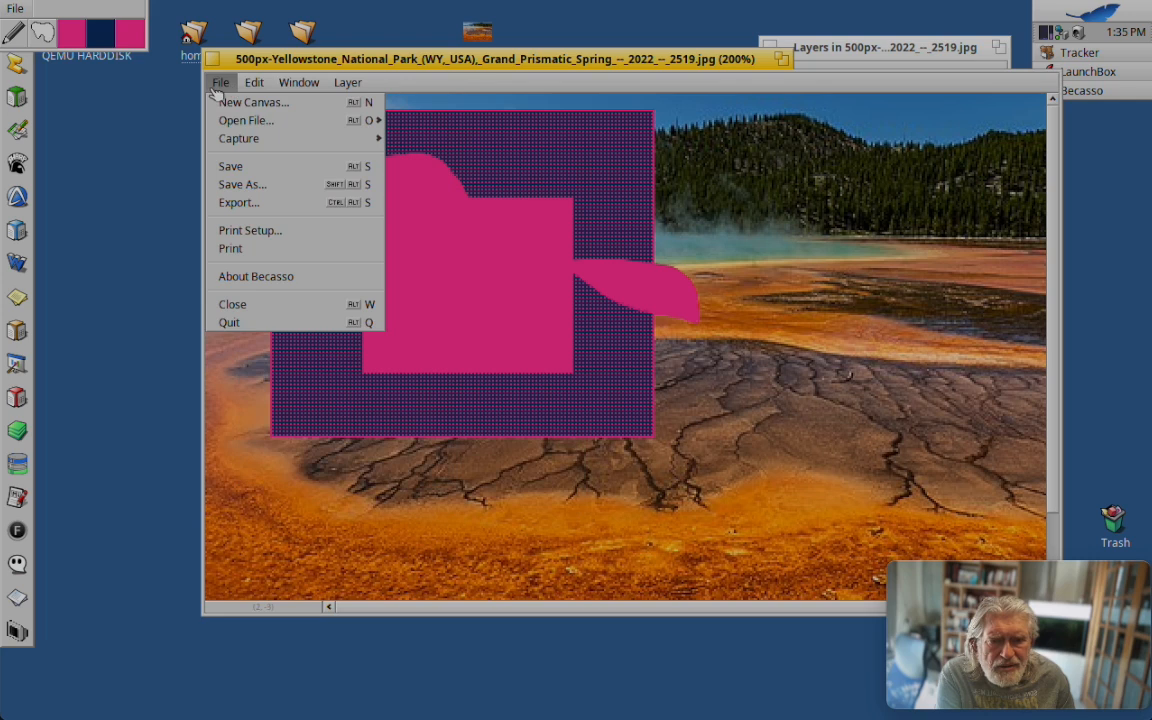
pyautogui.click(84, 108)
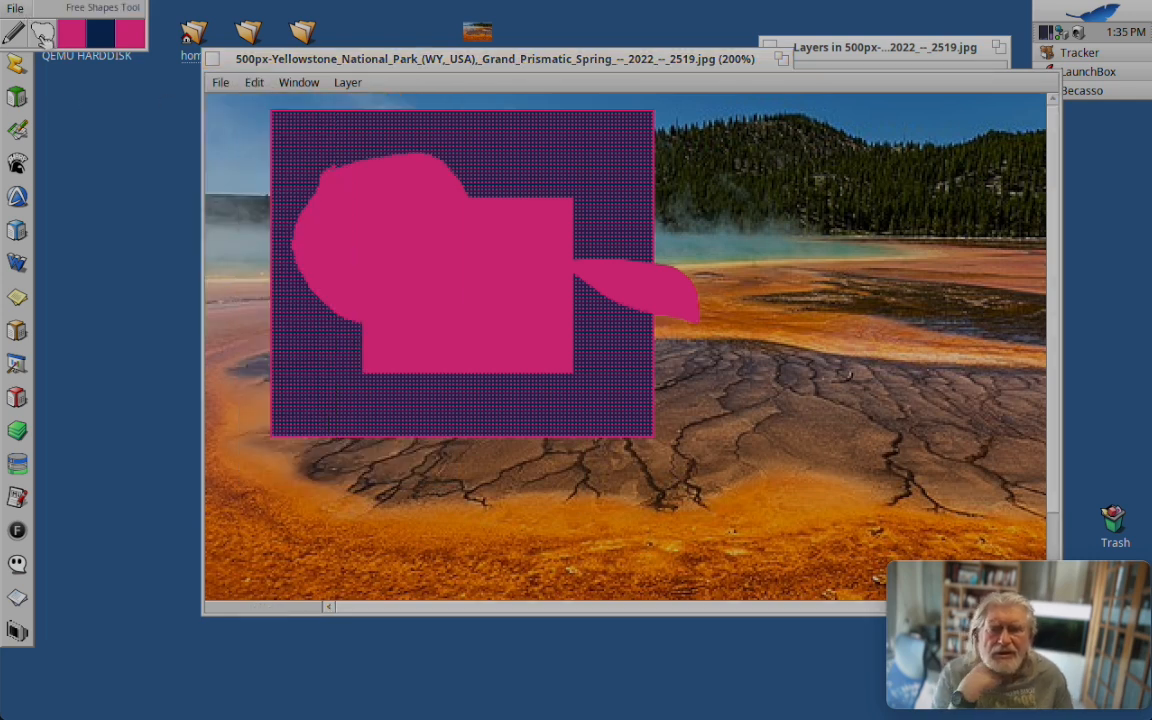
# Set the foreground color to blue and draw two overlapping solid rectangles over the pink rectangle, the second larger than the first
pyautogui.click(44, 36)
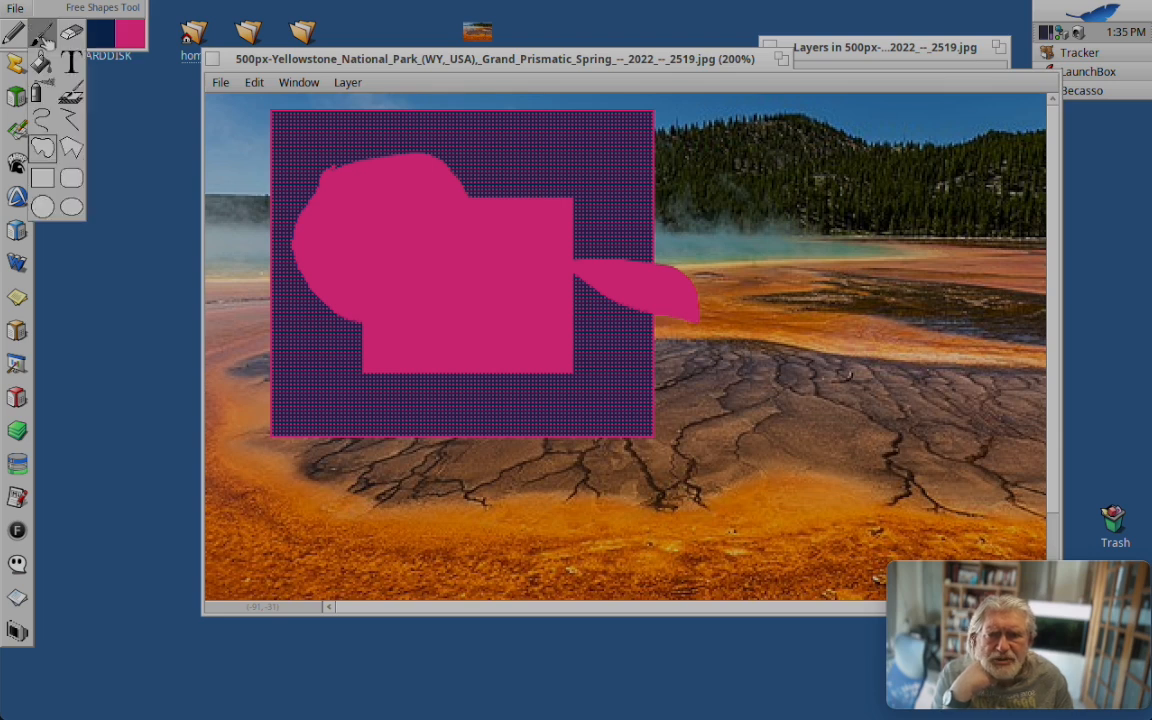
pyautogui.click(44, 180)
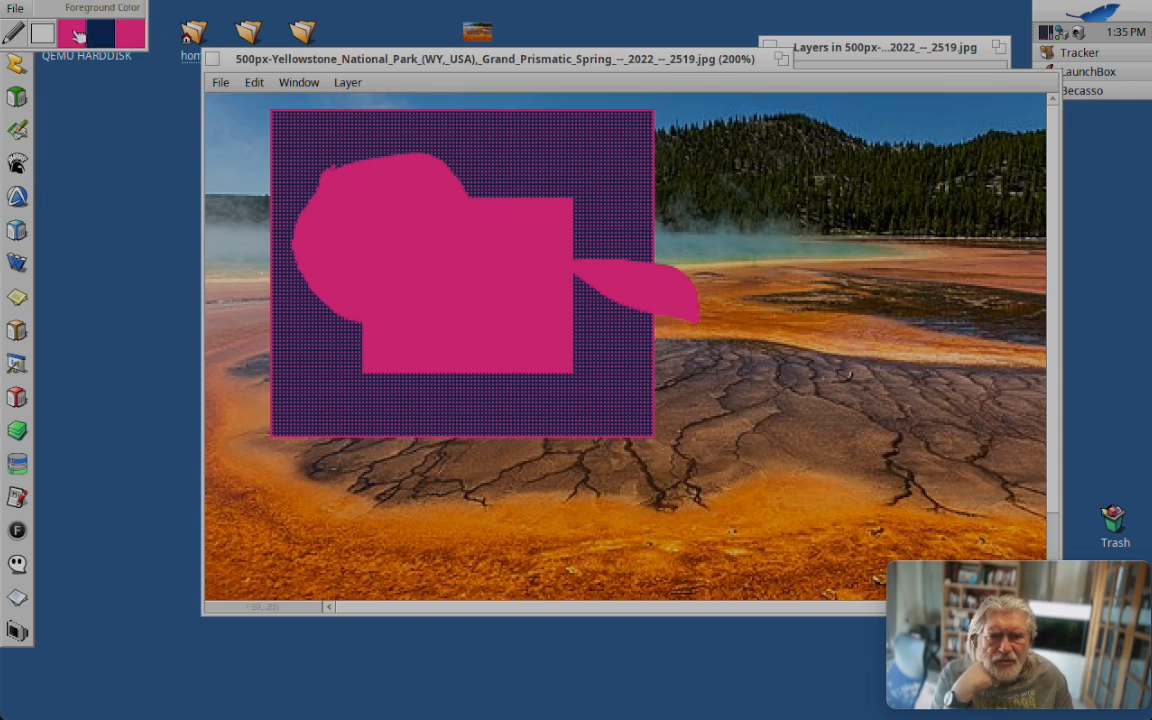
pyautogui.click(78, 35)
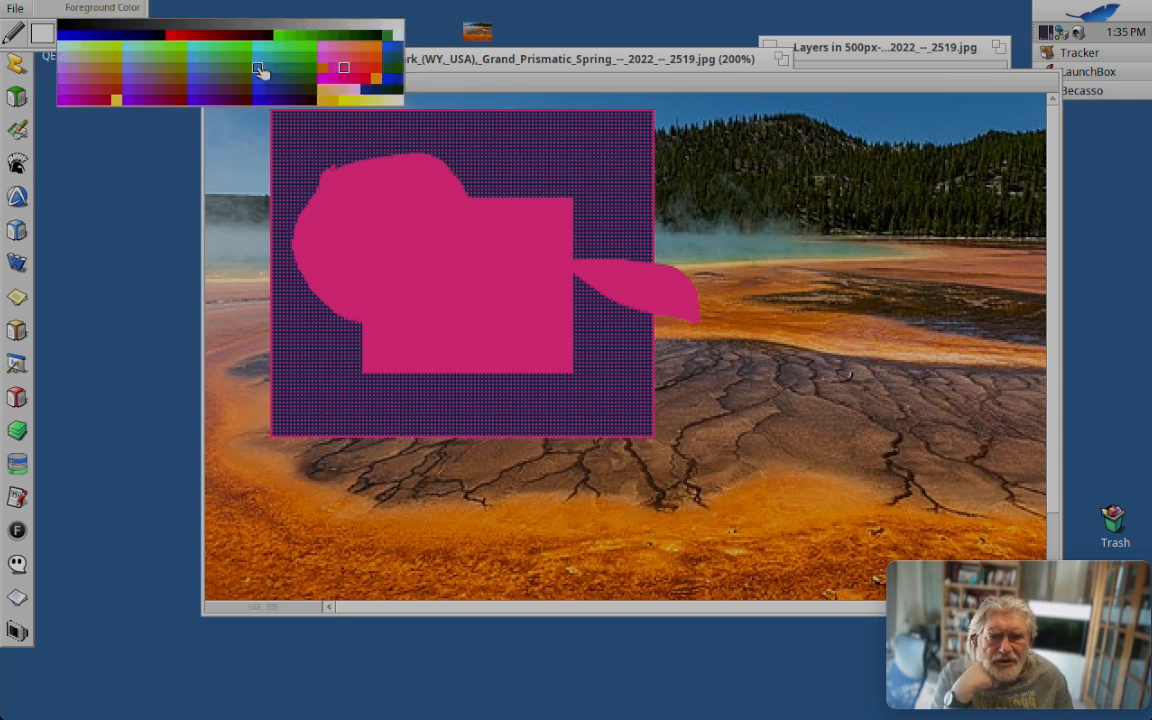
pyautogui.click(258, 68)
pyautogui.moveTo(373, 222); pyautogui.dragTo(527, 323)
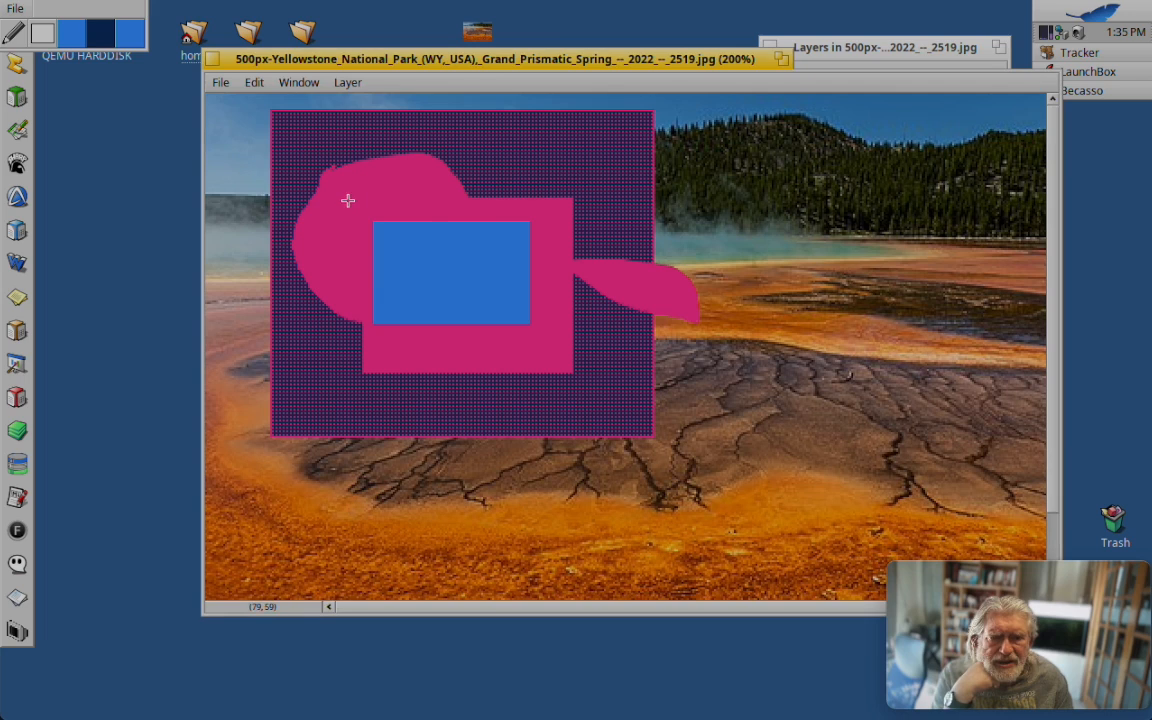
pyautogui.moveTo(367, 201); pyautogui.dragTo(560, 390)
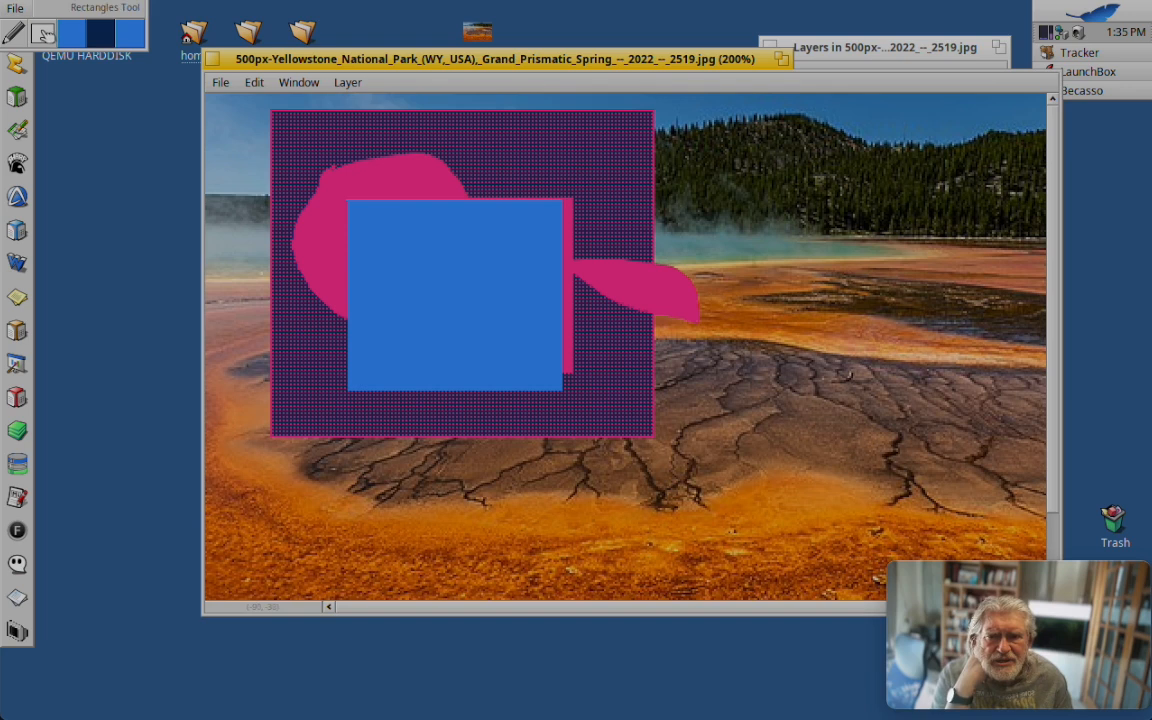
# Switch from the Rectangles tool to the Eraser tool
pyautogui.click(44, 33)
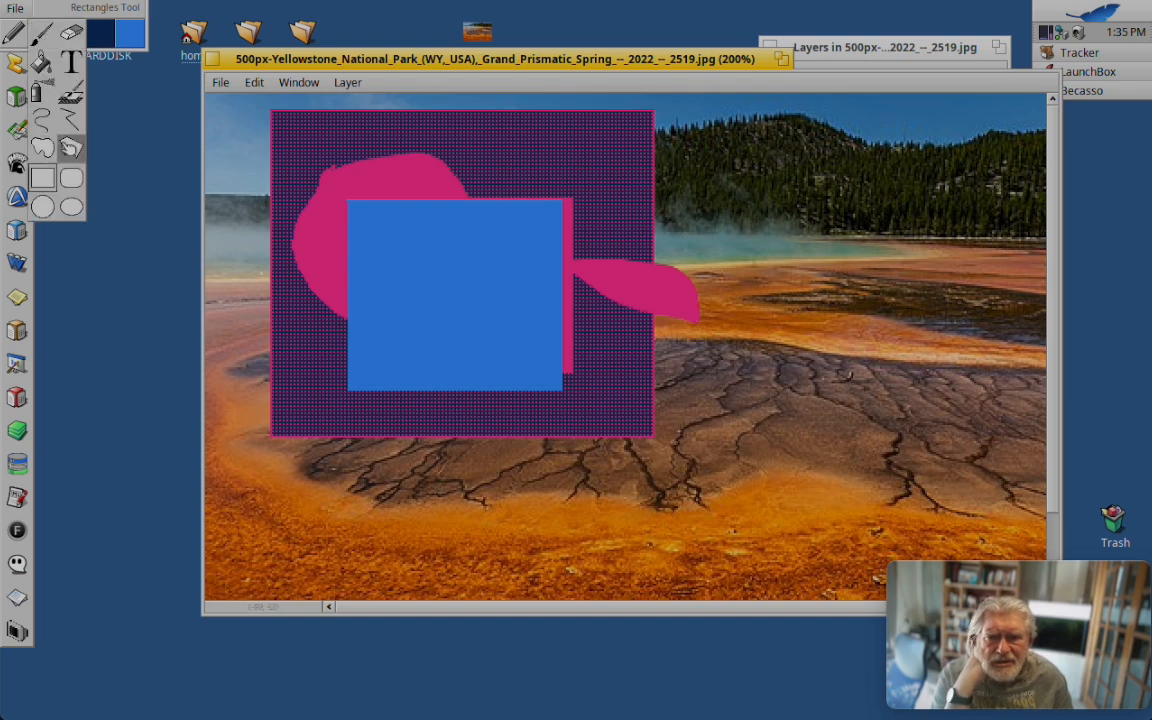
pyautogui.click(71, 36)
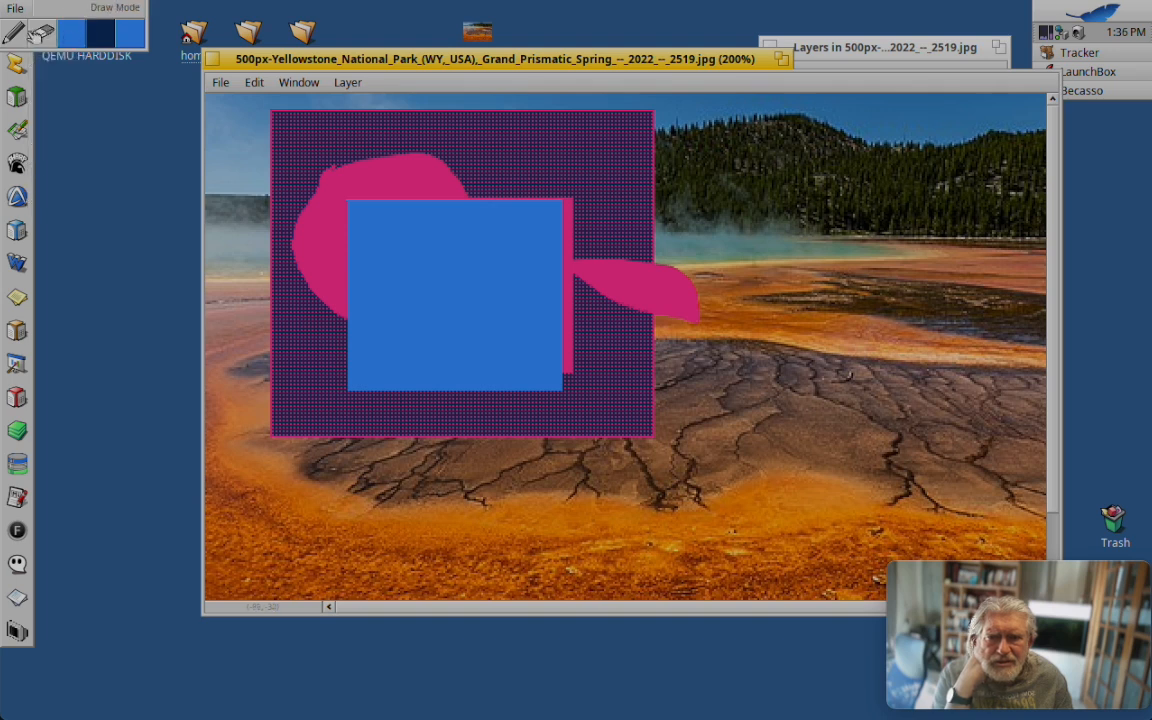
pyautogui.click(42, 34)
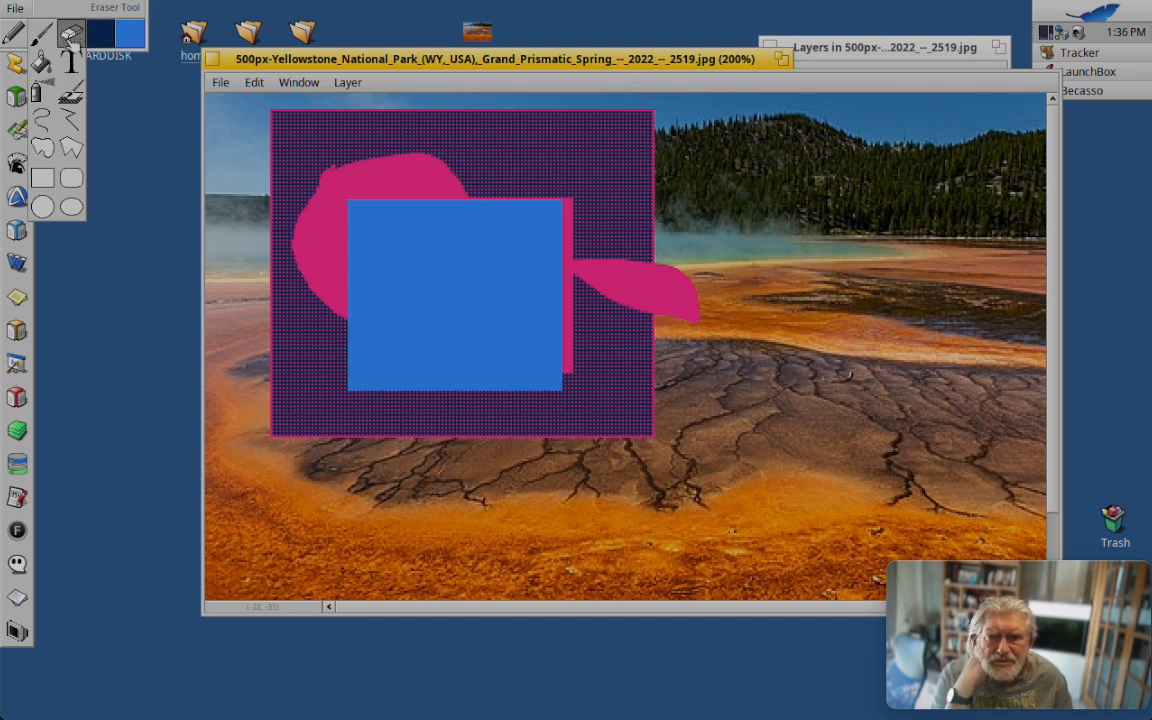
pyautogui.click(153, 147)
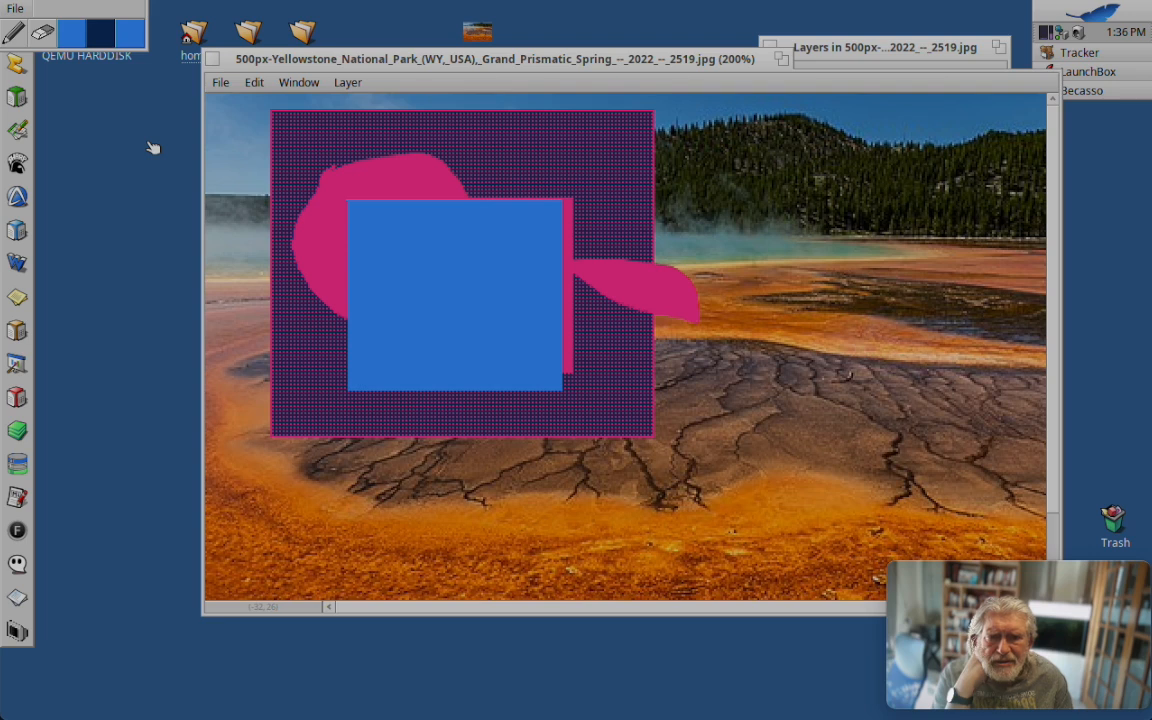
# Consult the Selections section of the Becasso manual in WebPositive, reached through the program's About window, and return to the photo's canvas
pyautogui.click(220, 89)
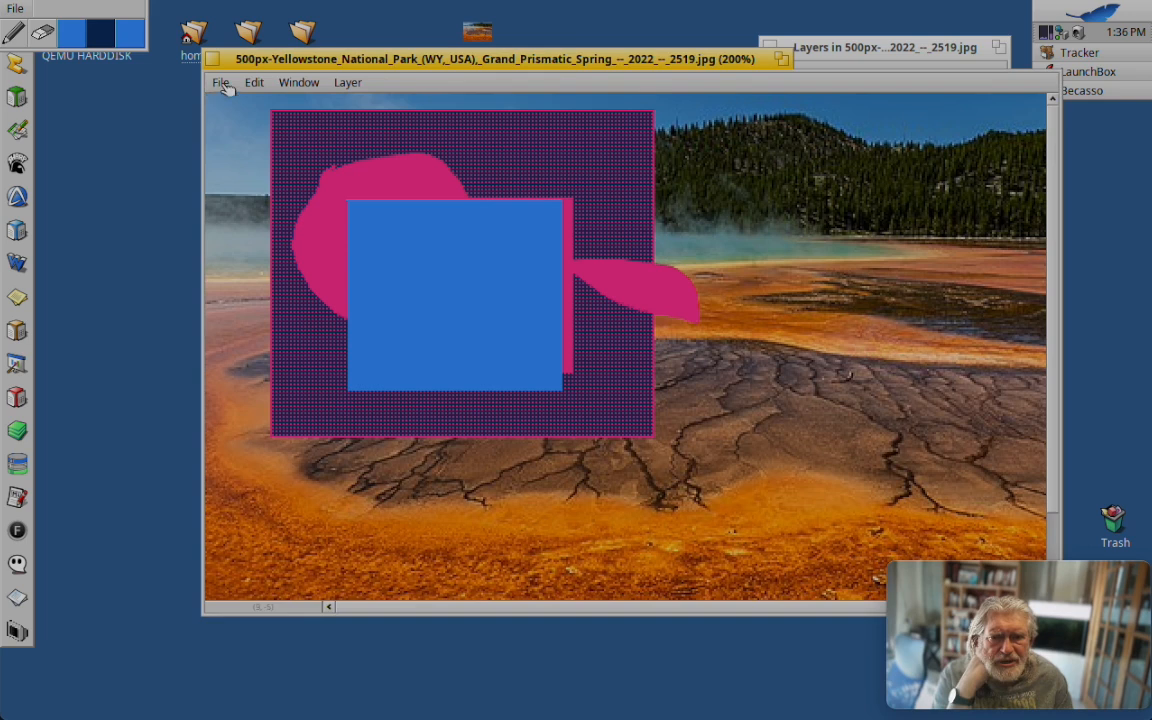
pyautogui.click(221, 85)
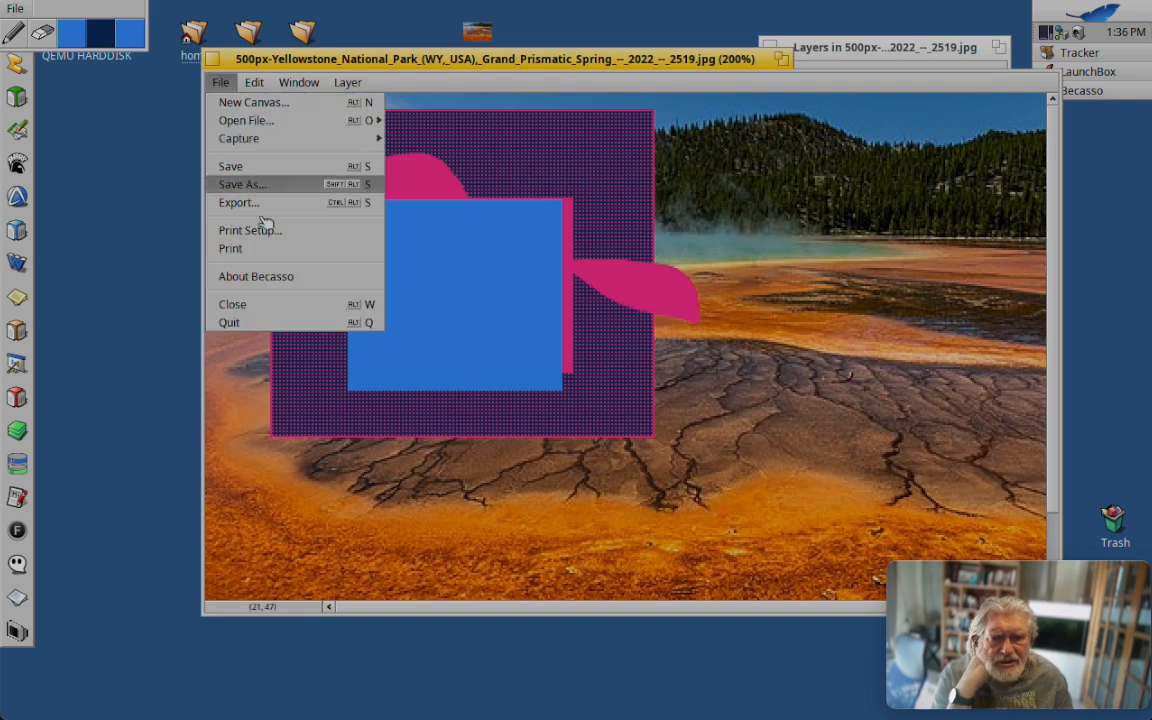
pyautogui.click(268, 276)
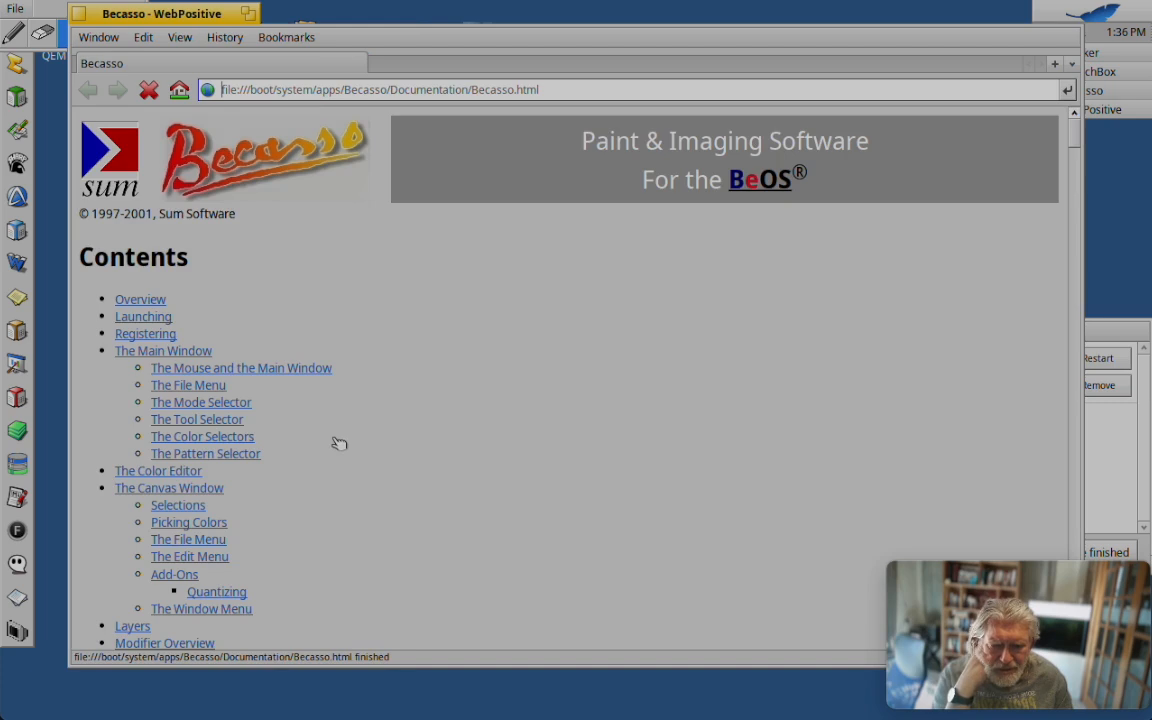
pyautogui.click(182, 507)
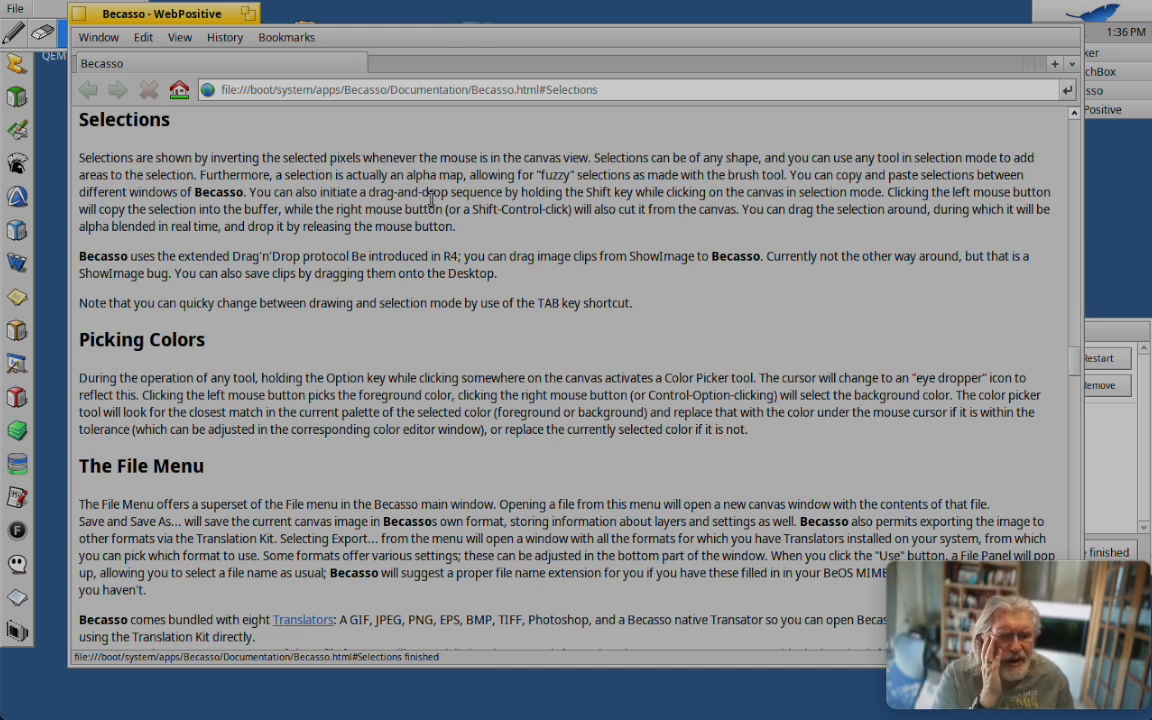
pyautogui.doubleClick(153, 17)
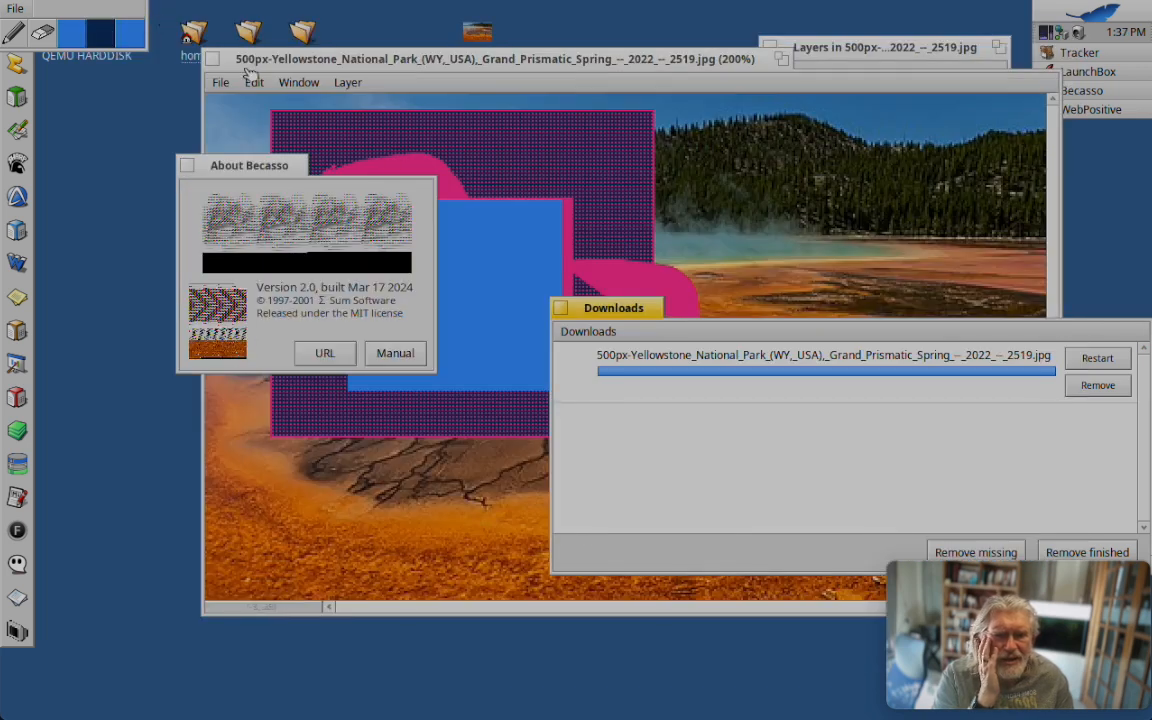
pyautogui.click(349, 61)
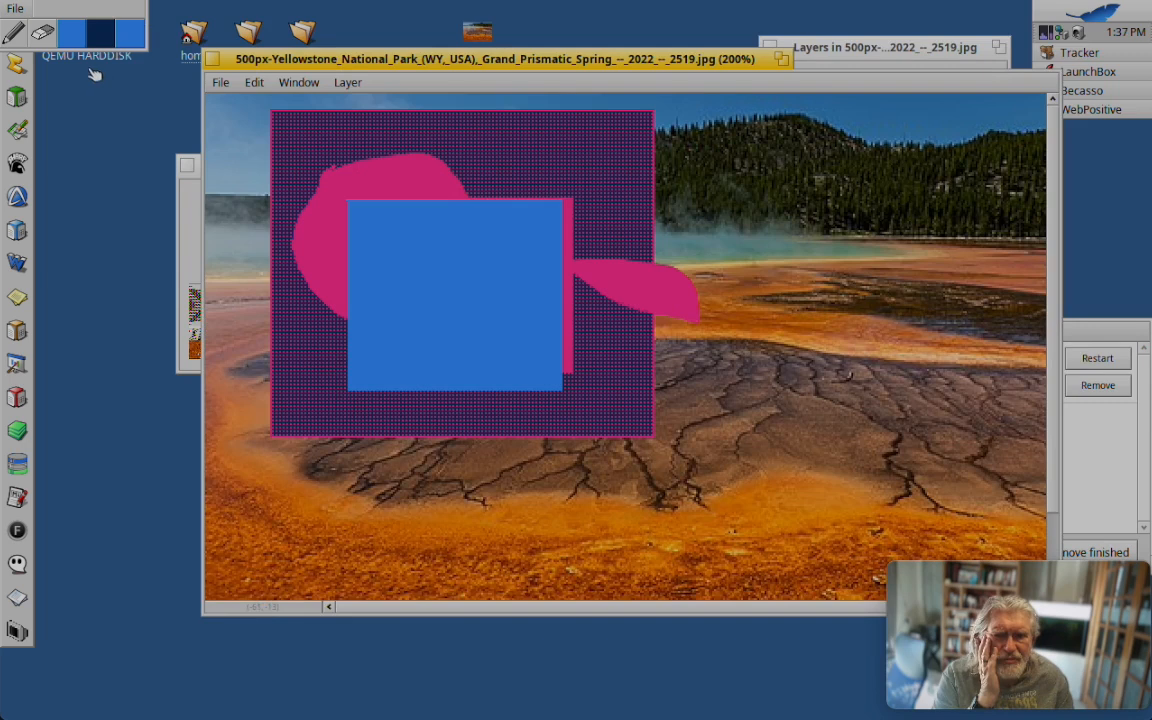
# Draw a large solid blue rectangle with the Rectangles tool over the pink, patterned and blue shapes on the photo
pyautogui.click(42, 35)
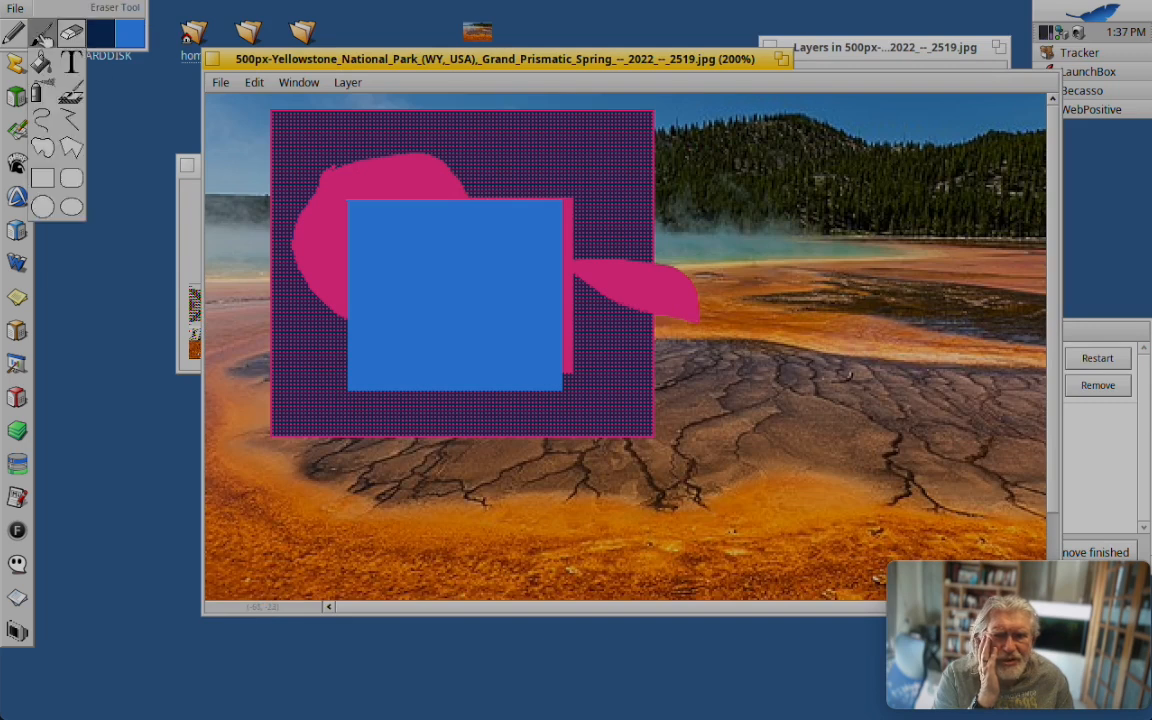
pyautogui.click(45, 180)
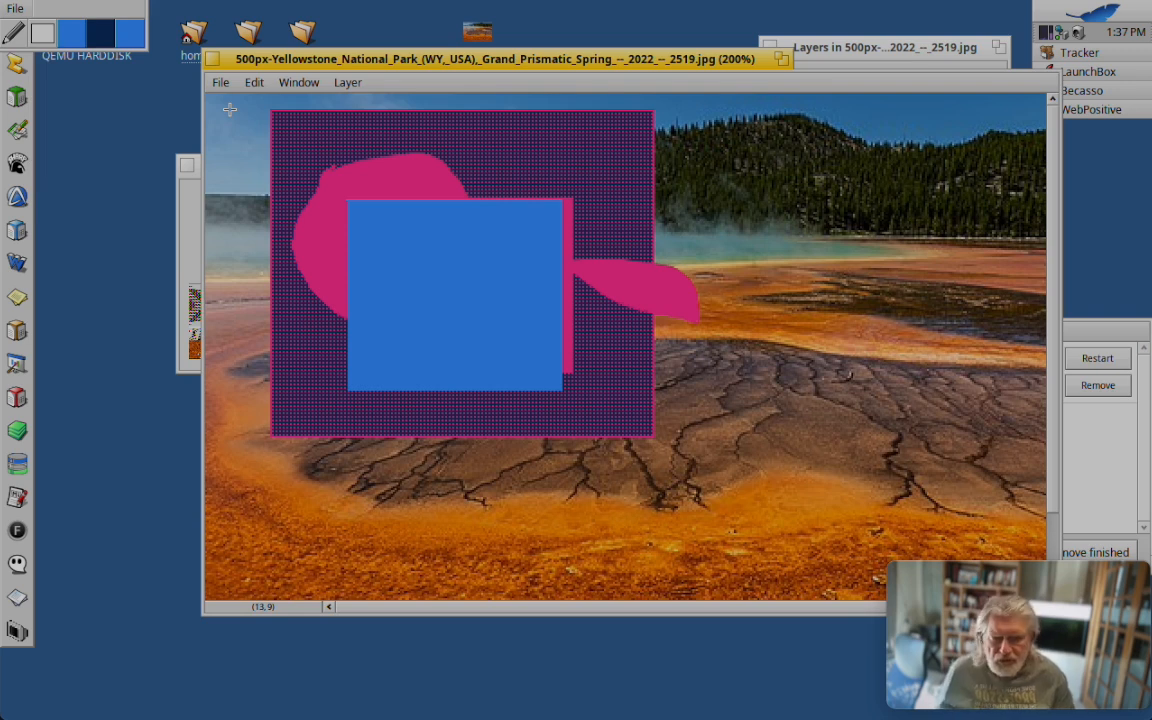
pyautogui.moveTo(229, 110); pyautogui.dragTo(761, 489)
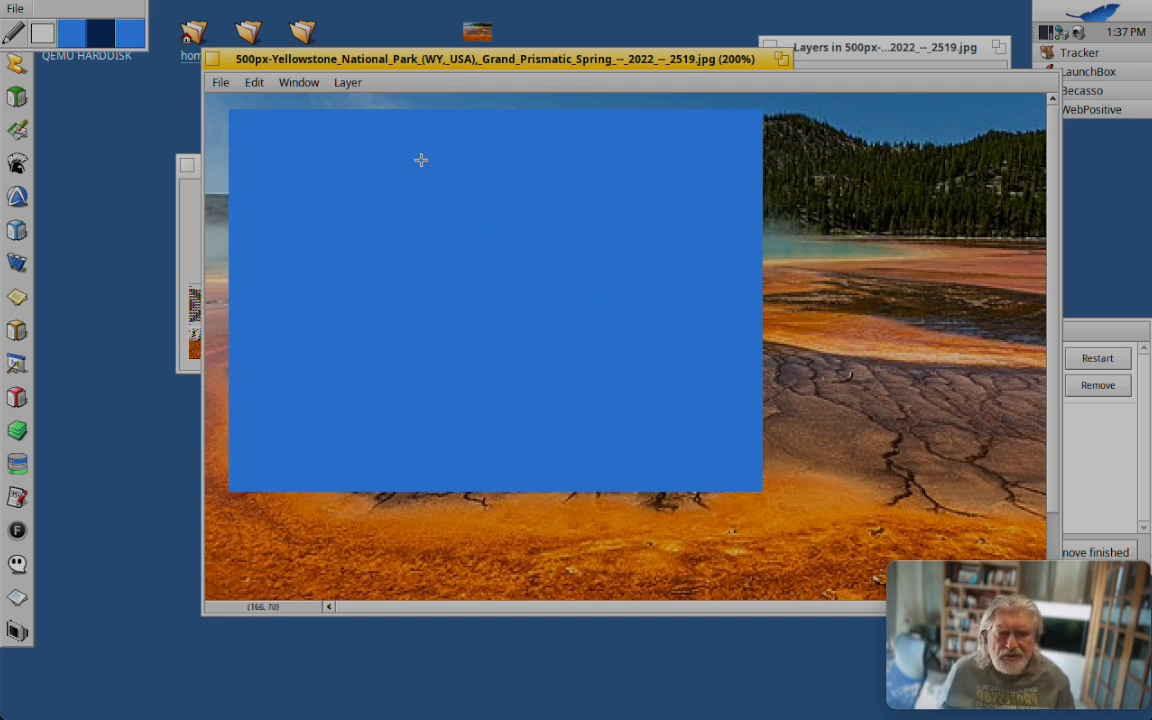
# Switch to WebPositive, reread the Selections section of the Becasso manual, and return to the photo's canvas
pyautogui.click(1093, 107)
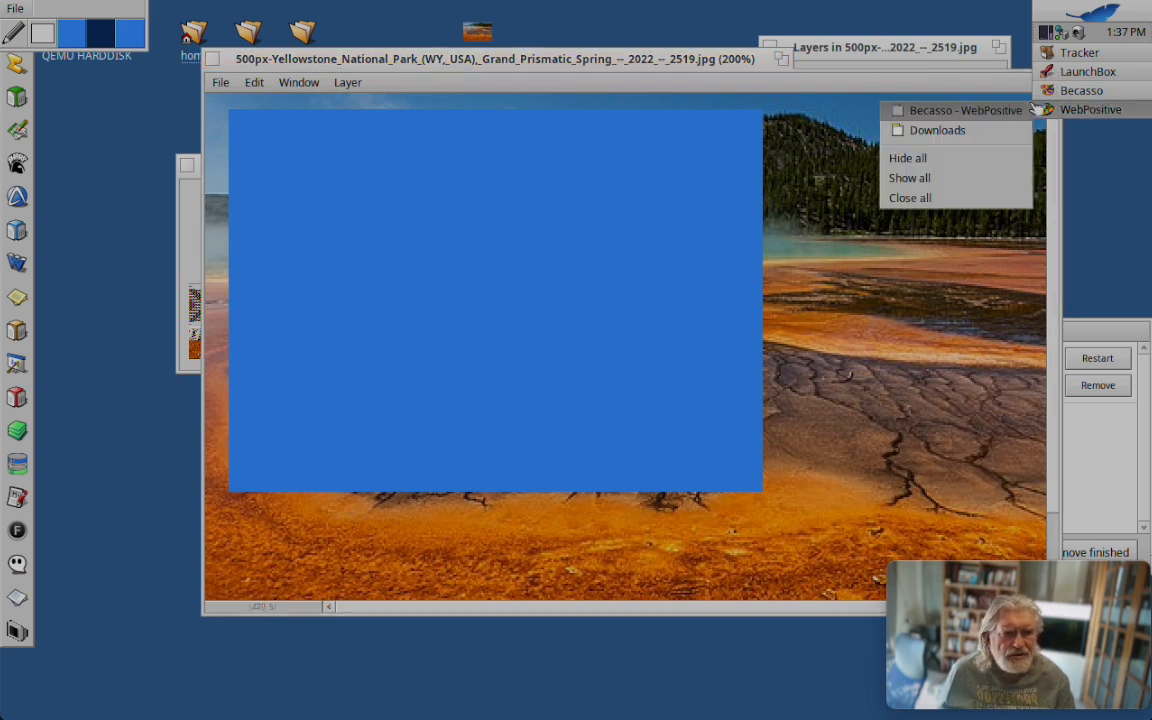
pyautogui.click(995, 112)
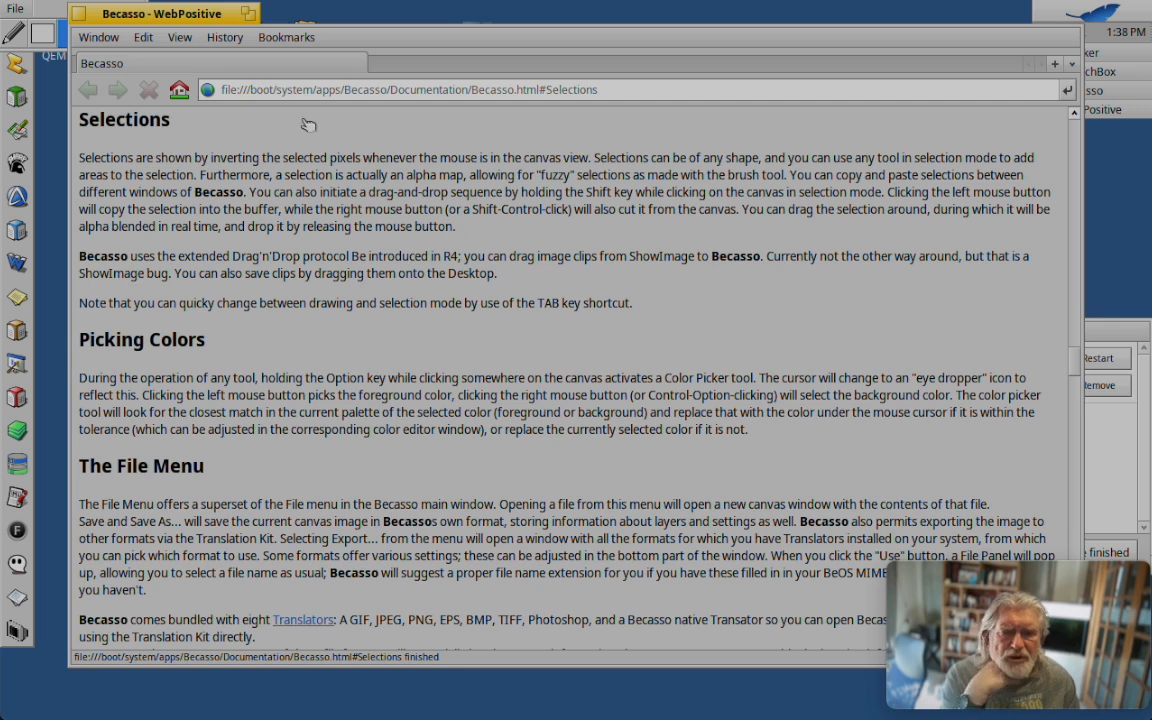
pyautogui.doubleClick(135, 19)
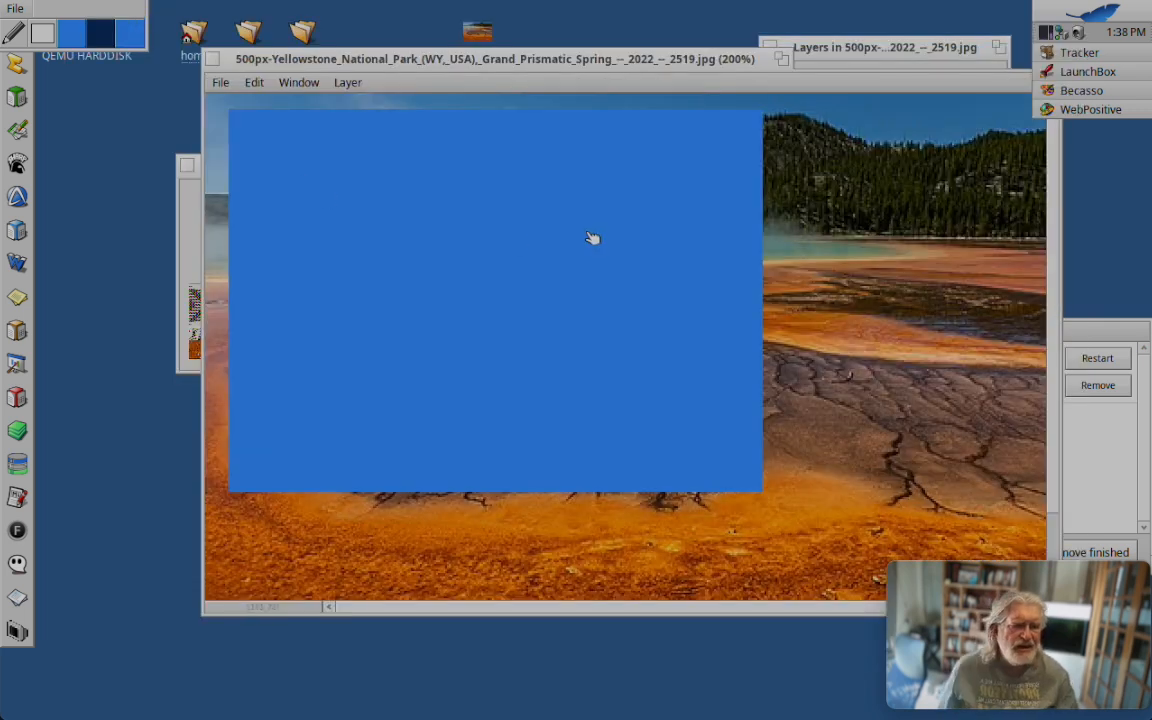
pyautogui.click(226, 86)
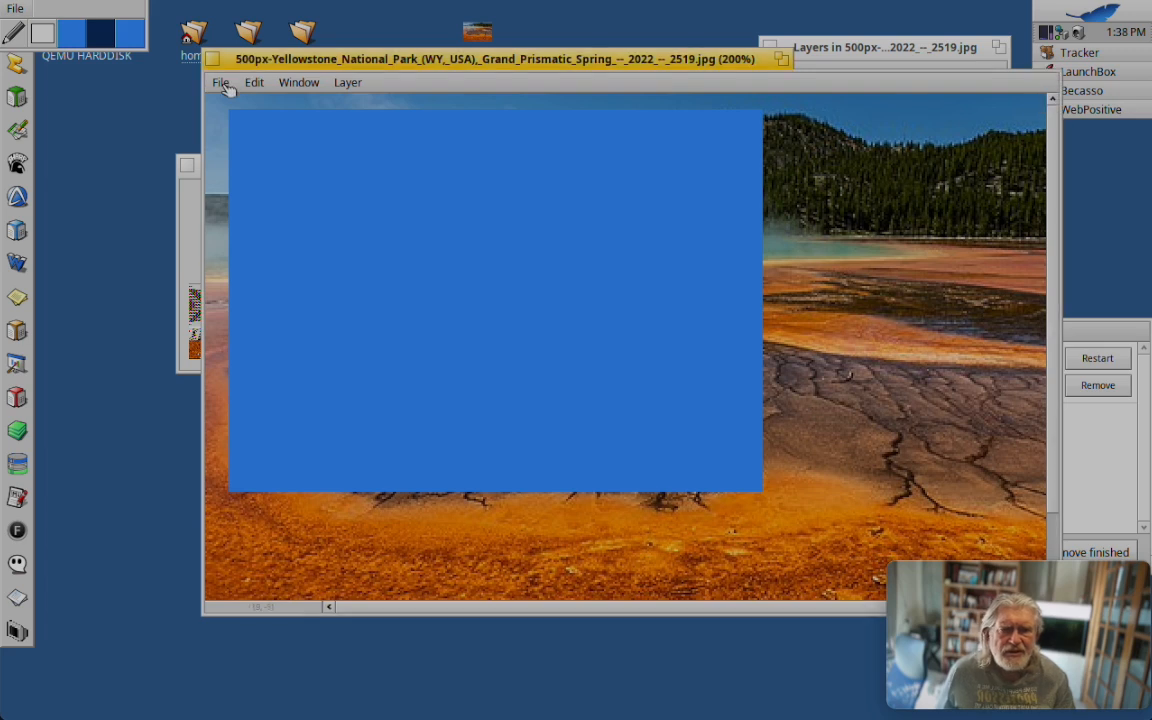
pyautogui.click(220, 84)
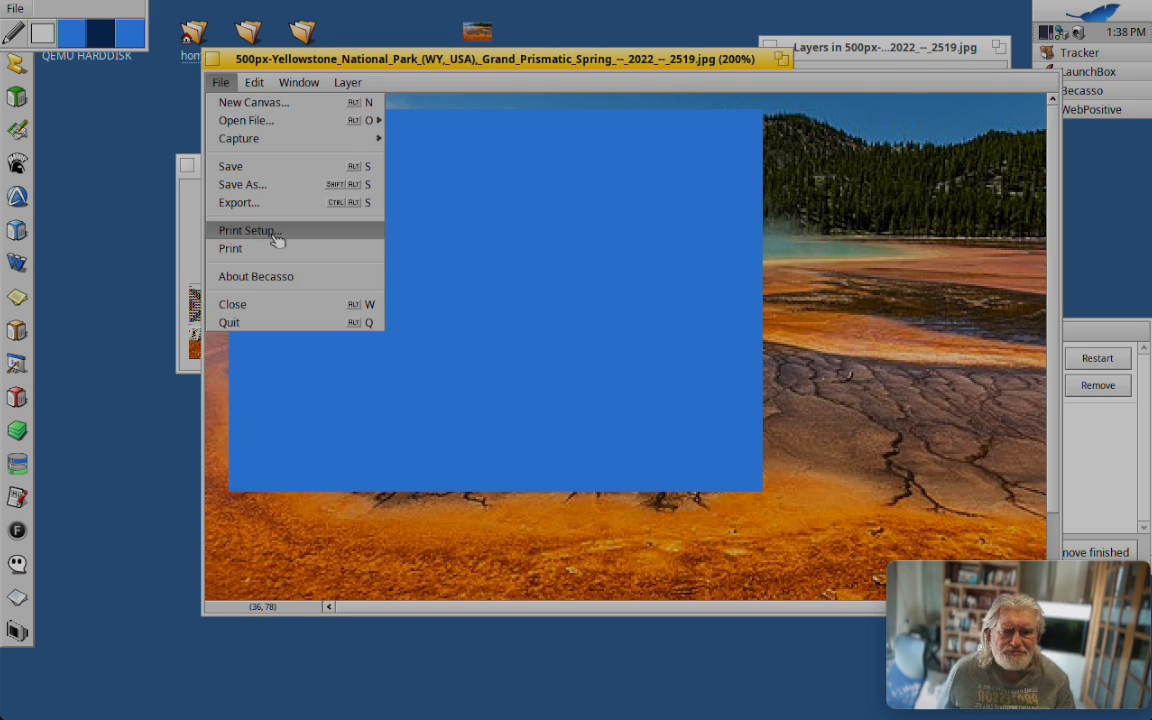
pyautogui.moveTo(285, 143)
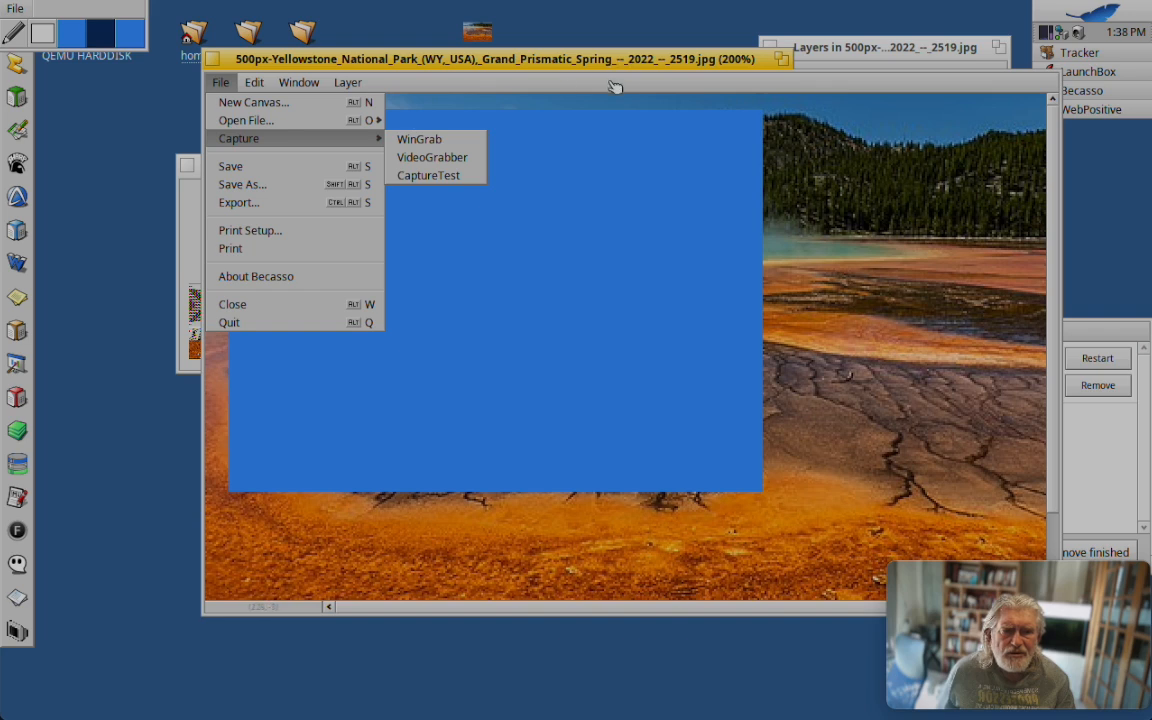
pyautogui.click(554, 78)
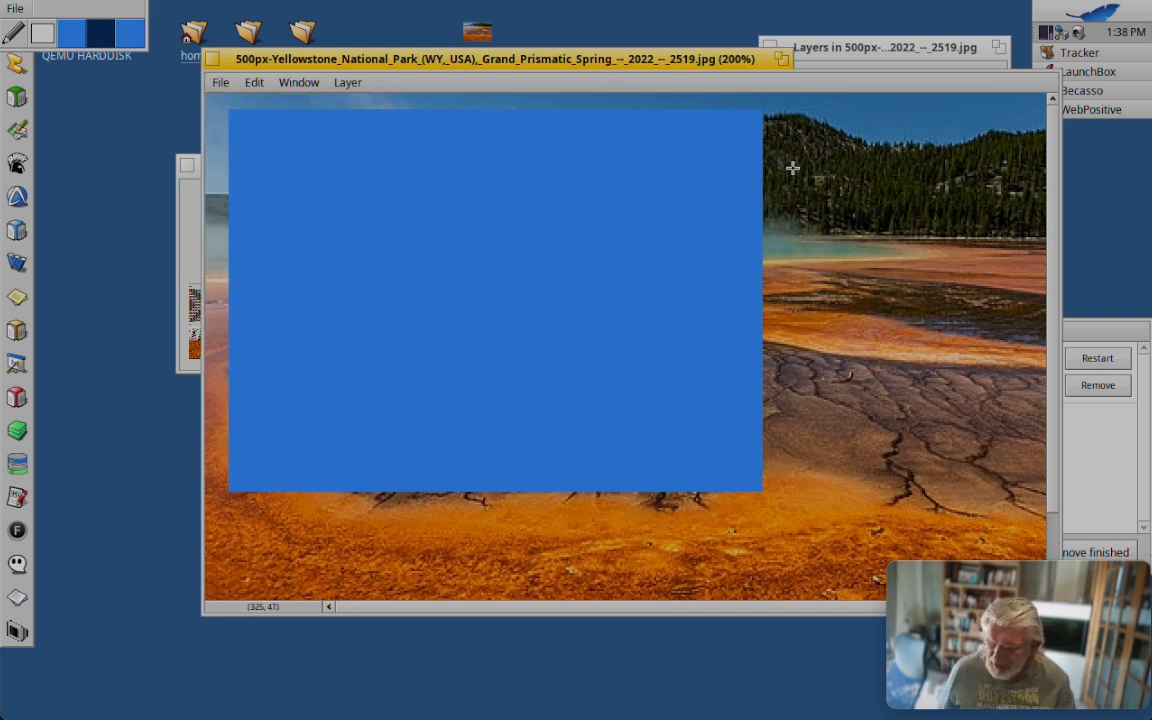
# In selection mode, select a tall rectangular area beside the blue rectangle and extend it with smaller rectangles past its upper and left edges
pyautogui.moveTo(779, 141); pyautogui.dragTo(1023, 438)
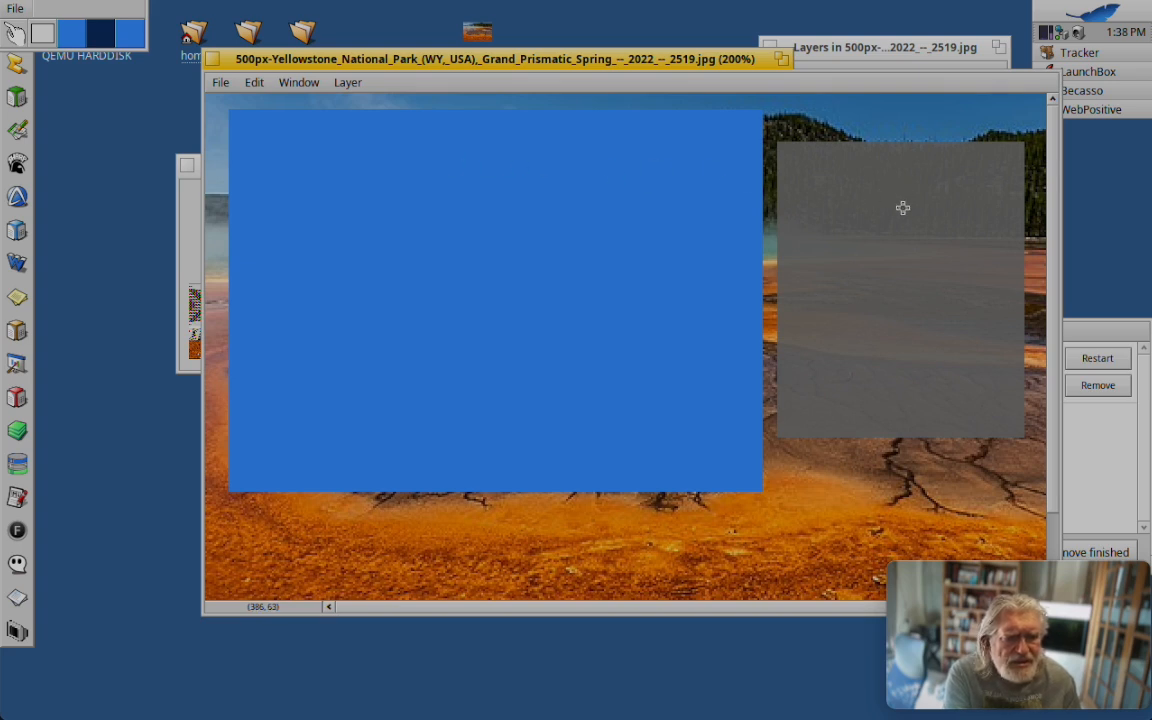
pyautogui.click(801, 122)
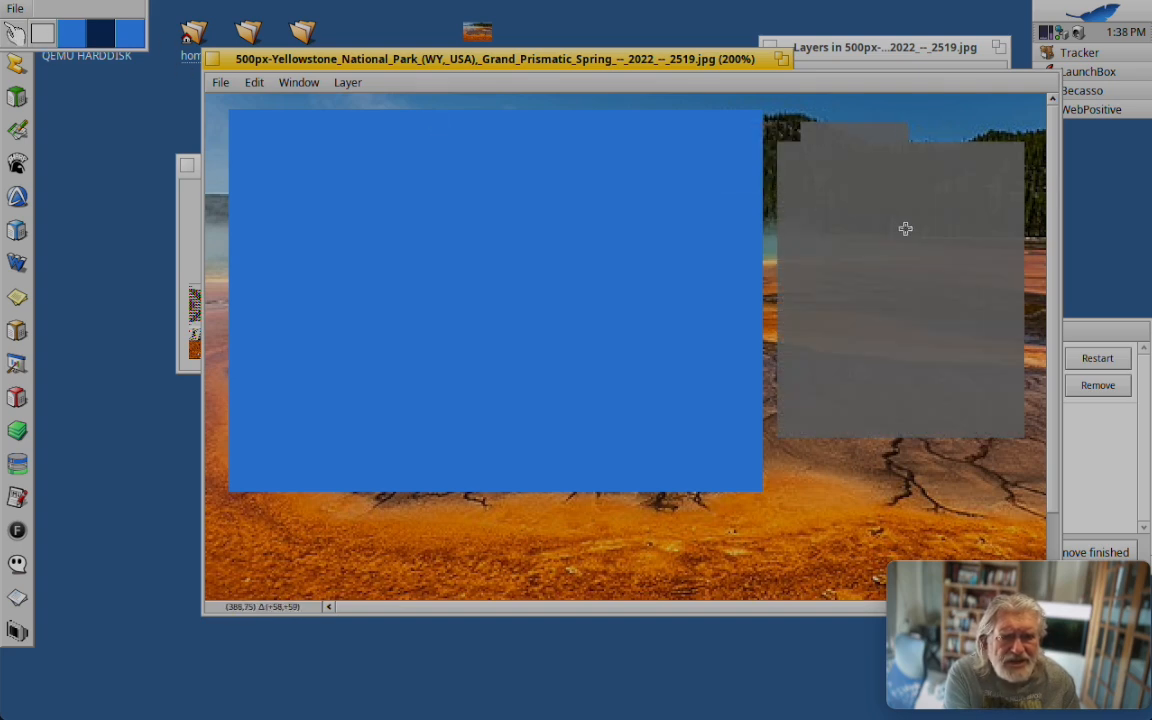
pyautogui.moveTo(885, 152); pyautogui.dragTo(922, 236)
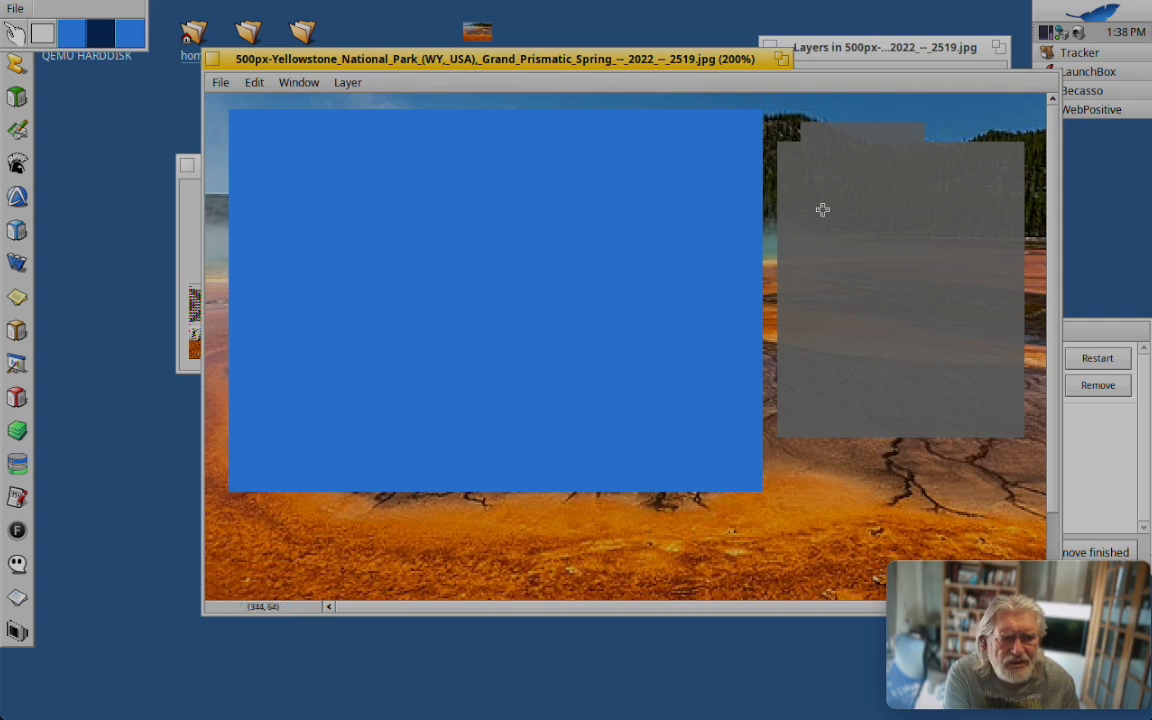
pyautogui.moveTo(796, 207); pyautogui.dragTo(727, 353)
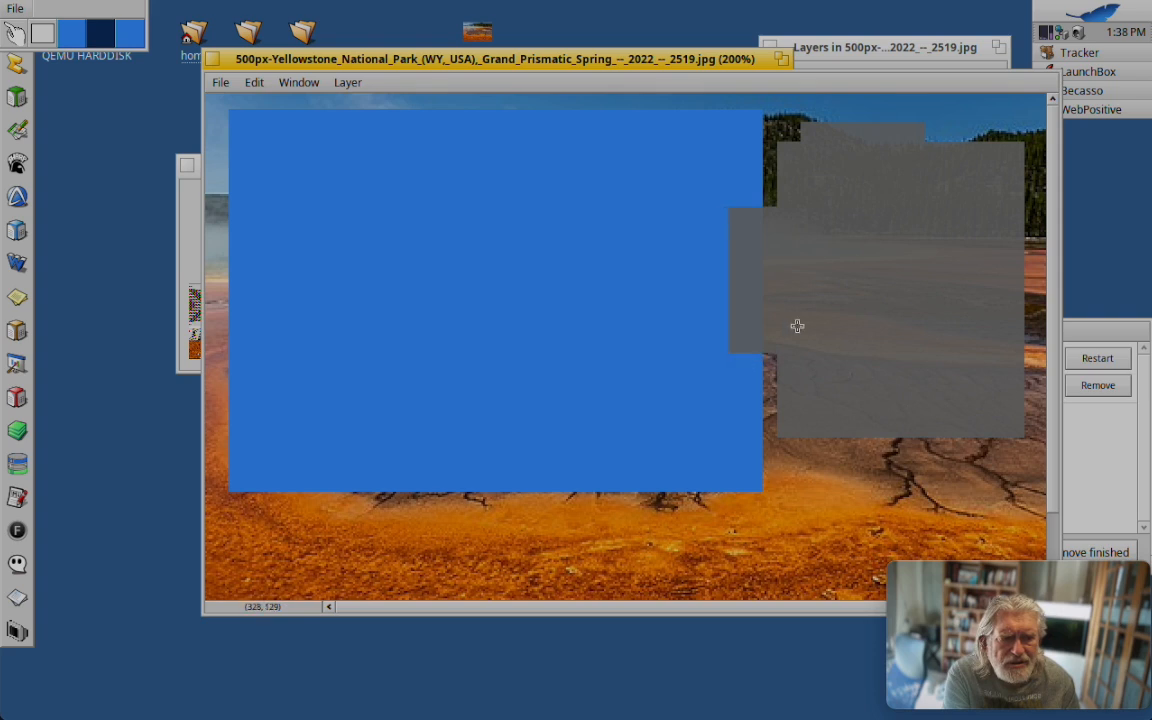
pyautogui.click(842, 264)
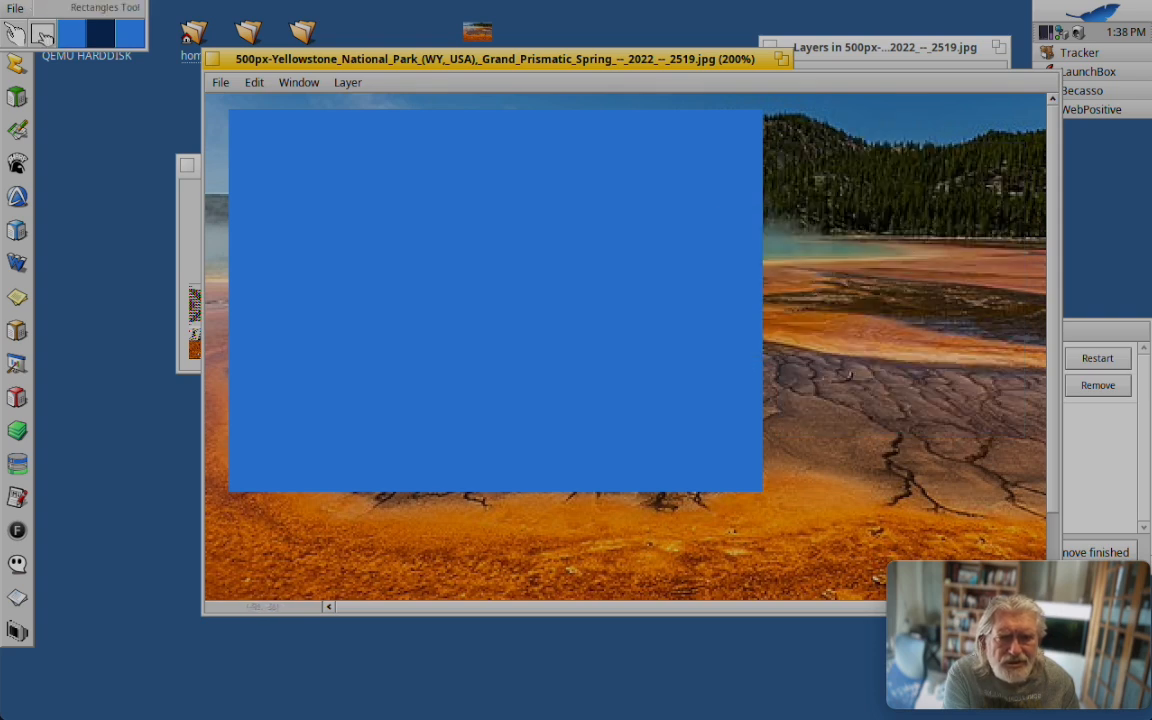
pyautogui.click(42, 35)
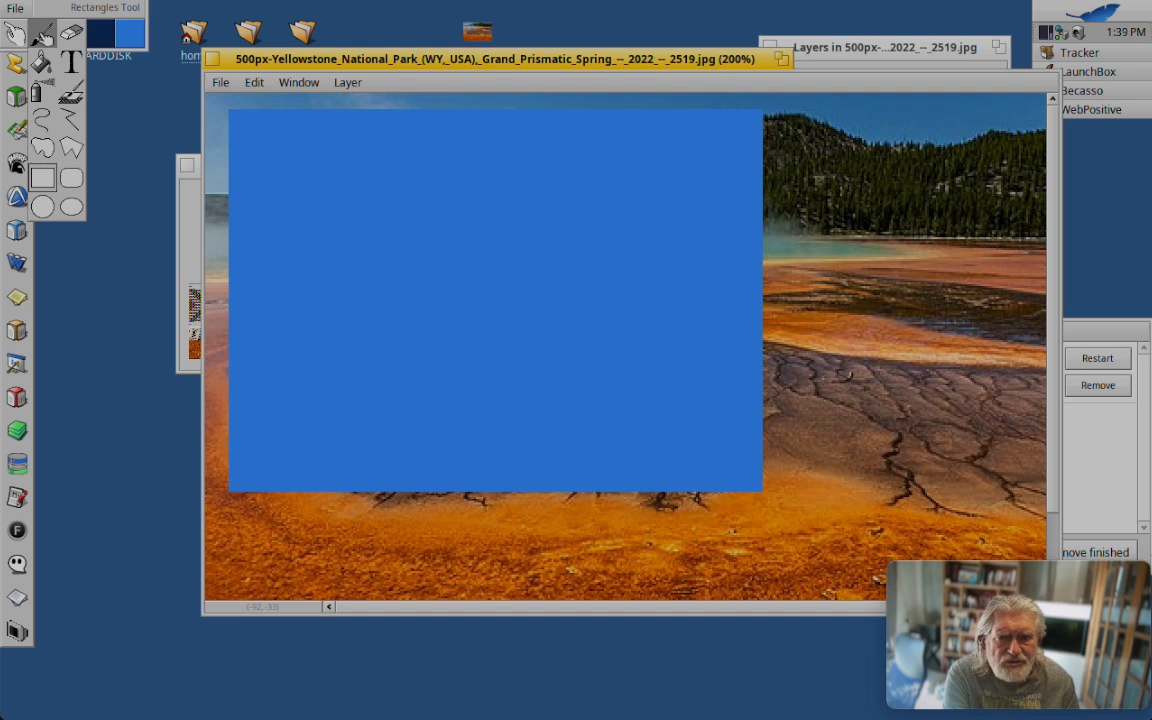
pyautogui.click(42, 35)
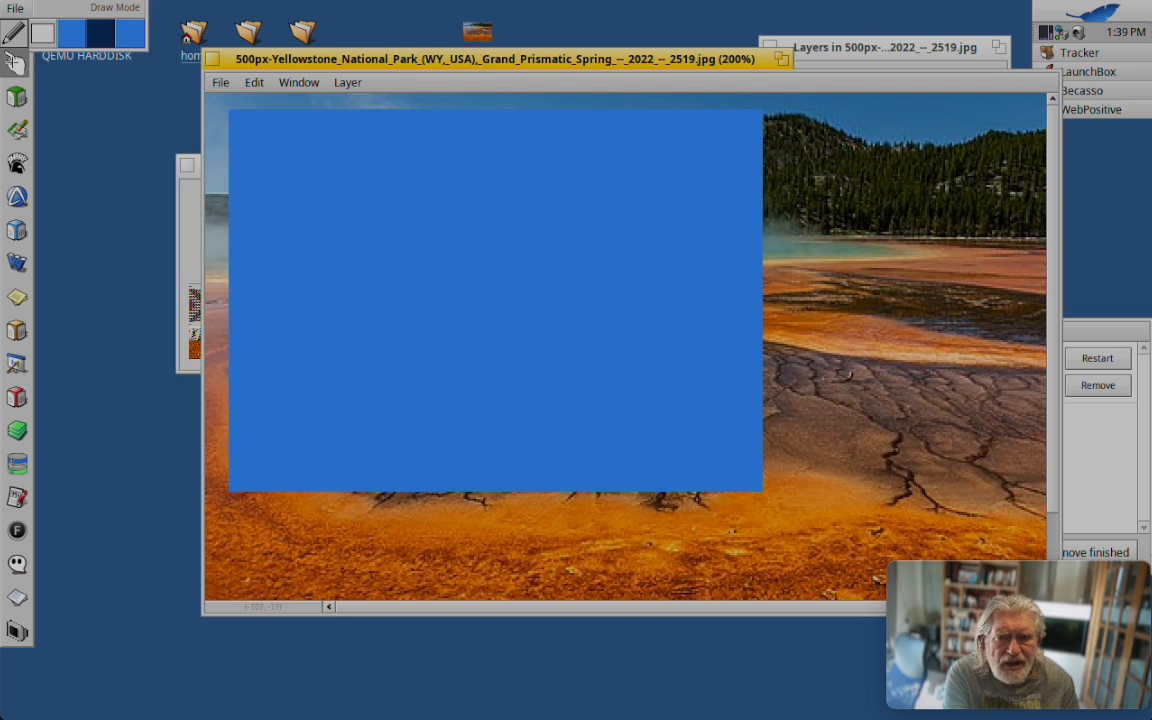
pyautogui.click(16, 62)
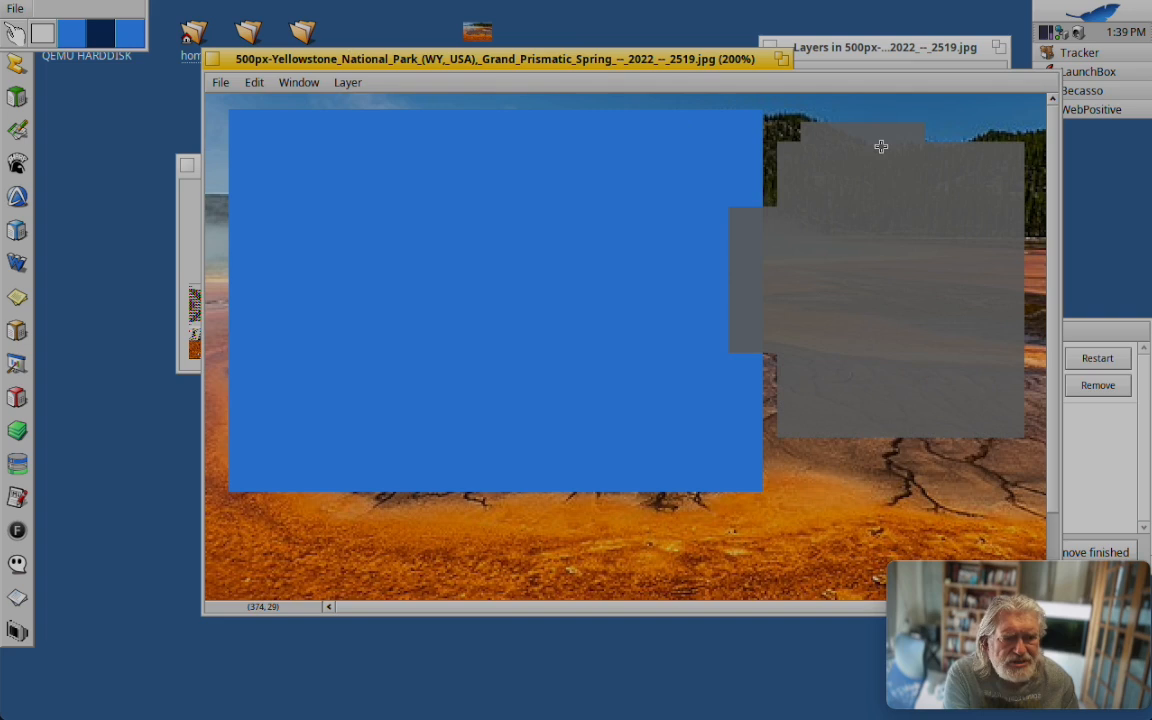
pyautogui.moveTo(775, 147); pyautogui.dragTo(853, 218)
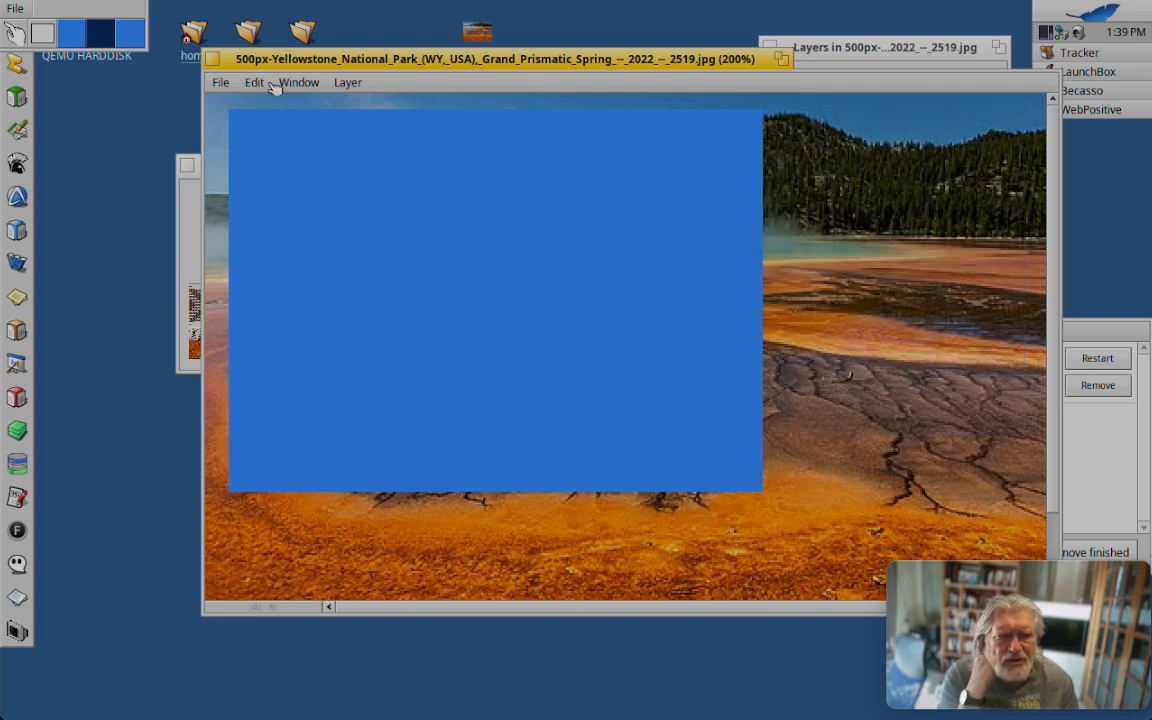
# Cut the selected area out of the photo and paste it to a new layer
pyautogui.click(255, 85)
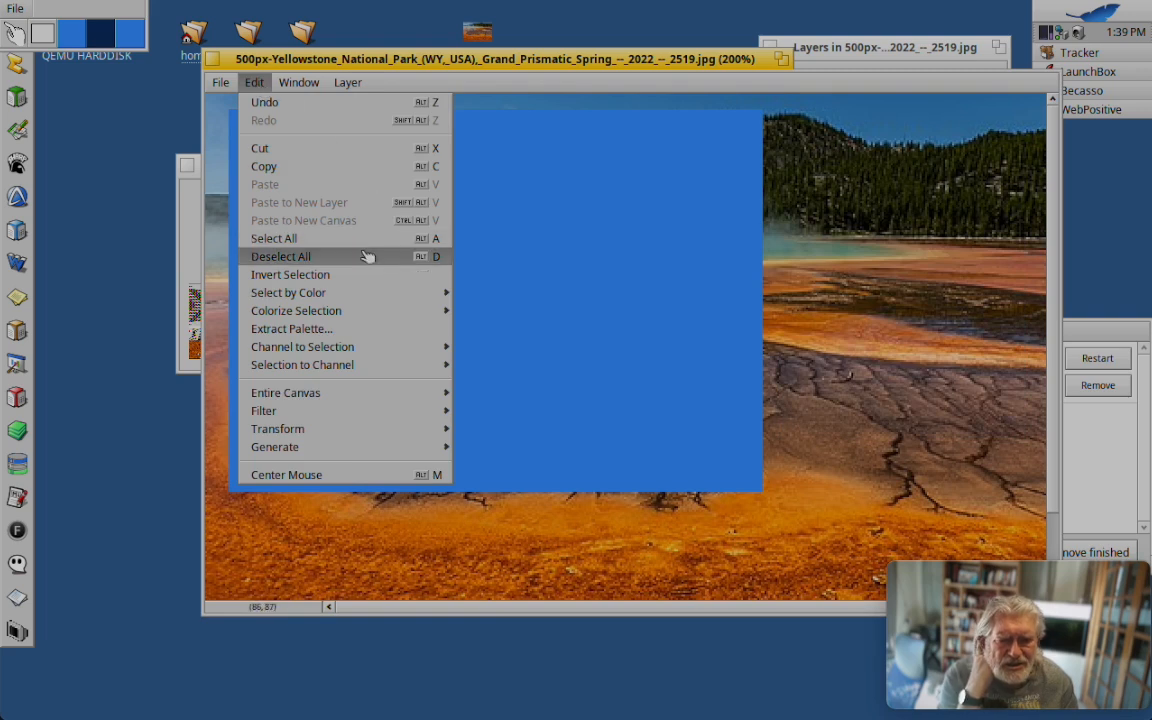
pyautogui.click(355, 150)
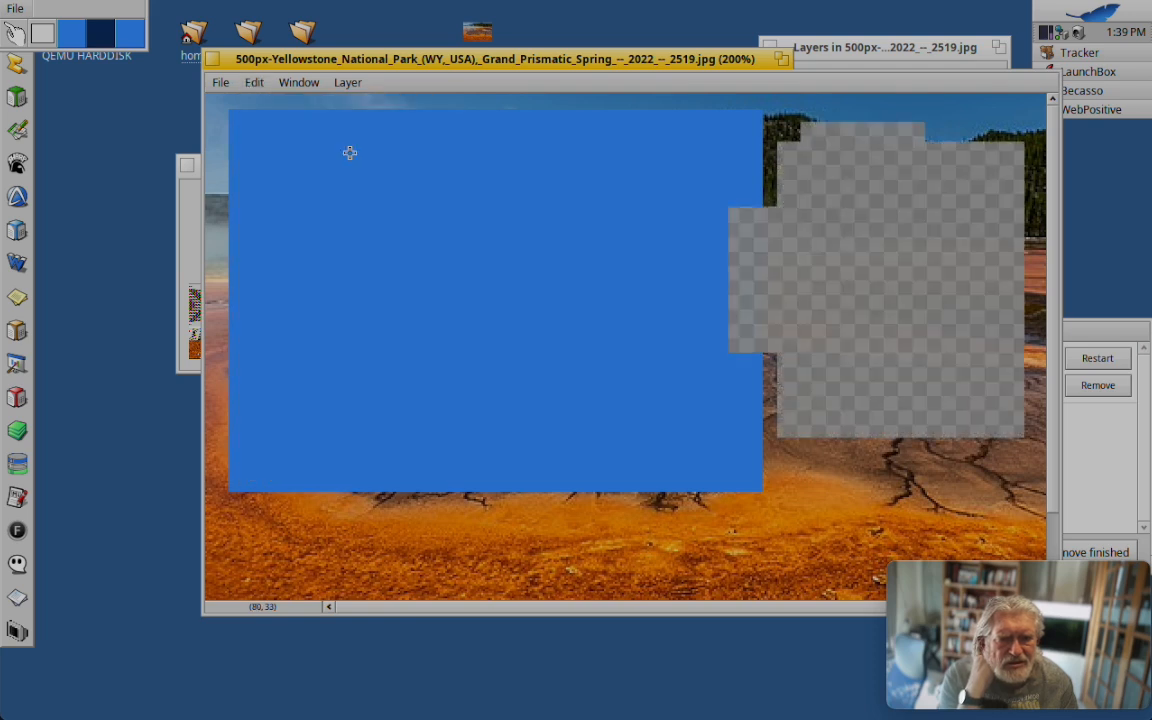
pyautogui.click(256, 85)
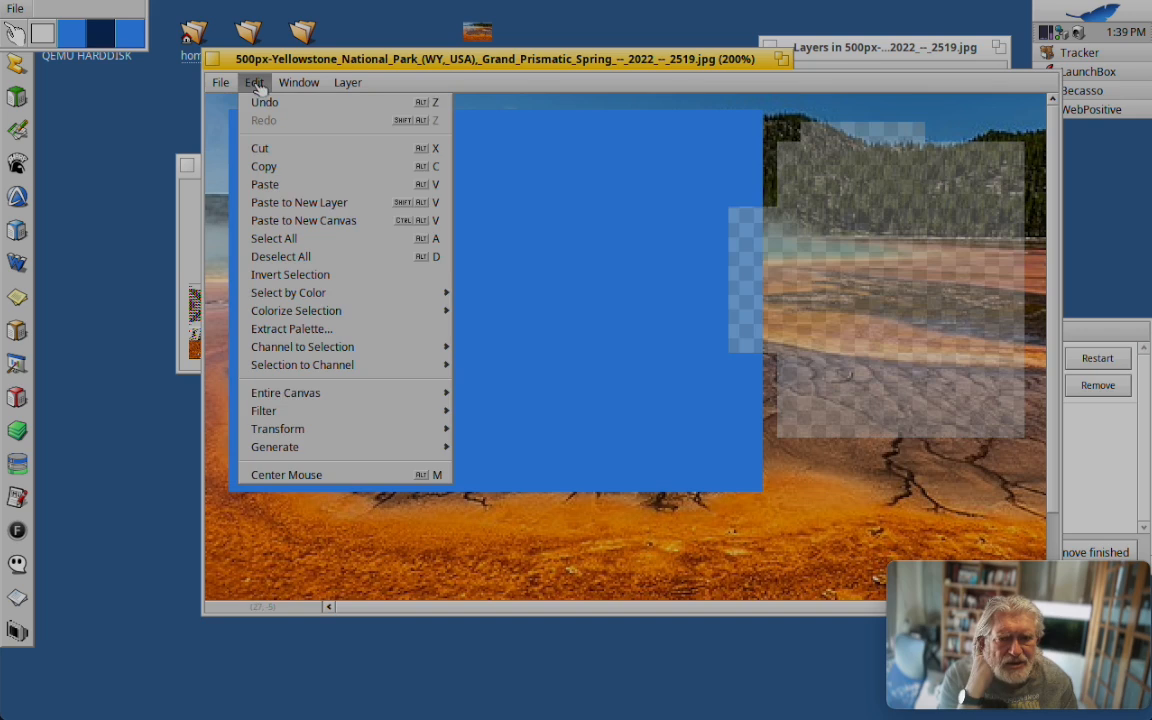
pyautogui.click(307, 203)
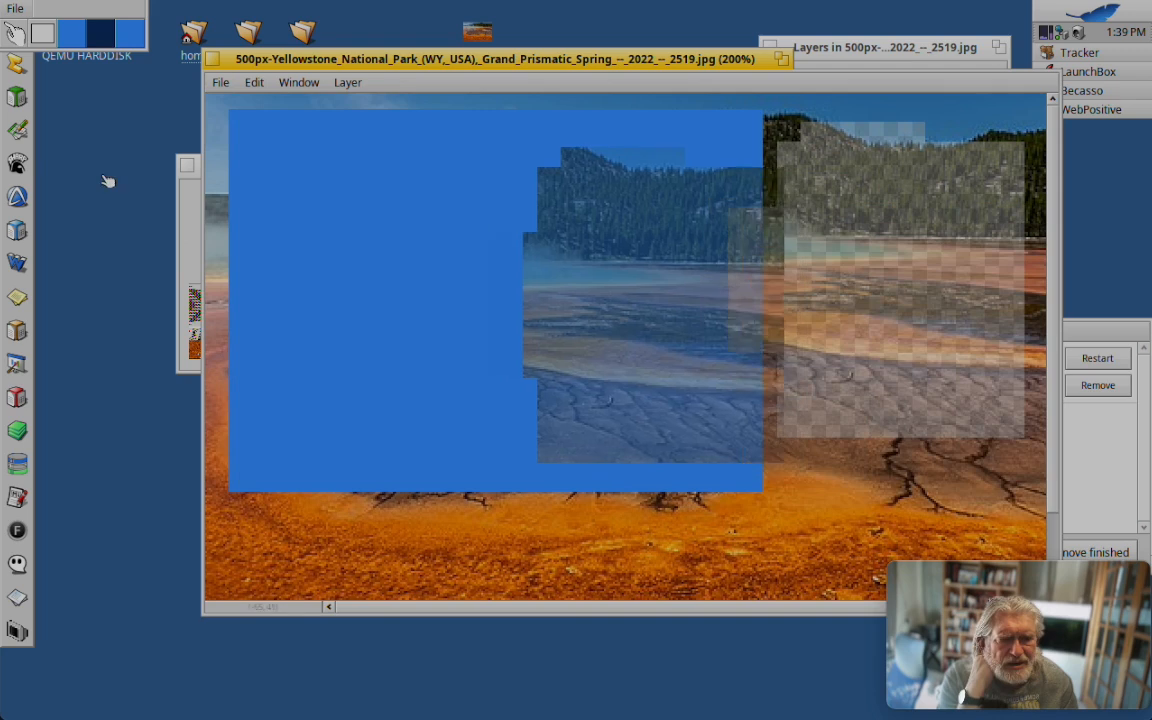
pyautogui.click(5, 151)
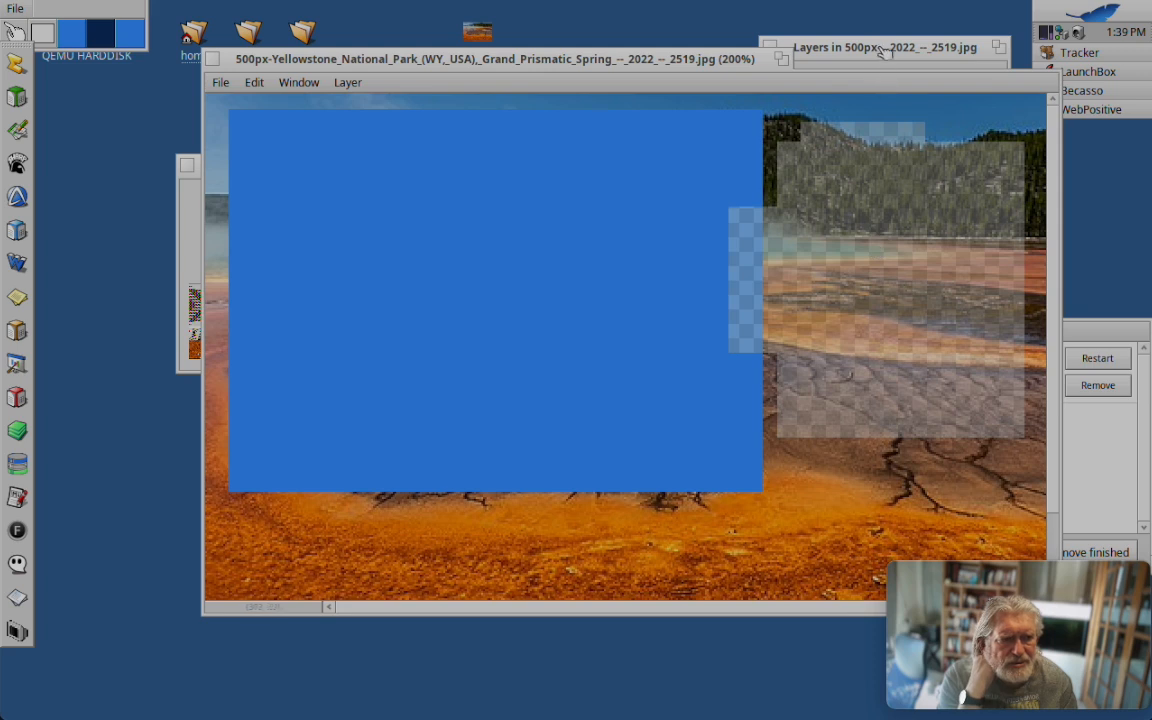
pyautogui.click(798, 46)
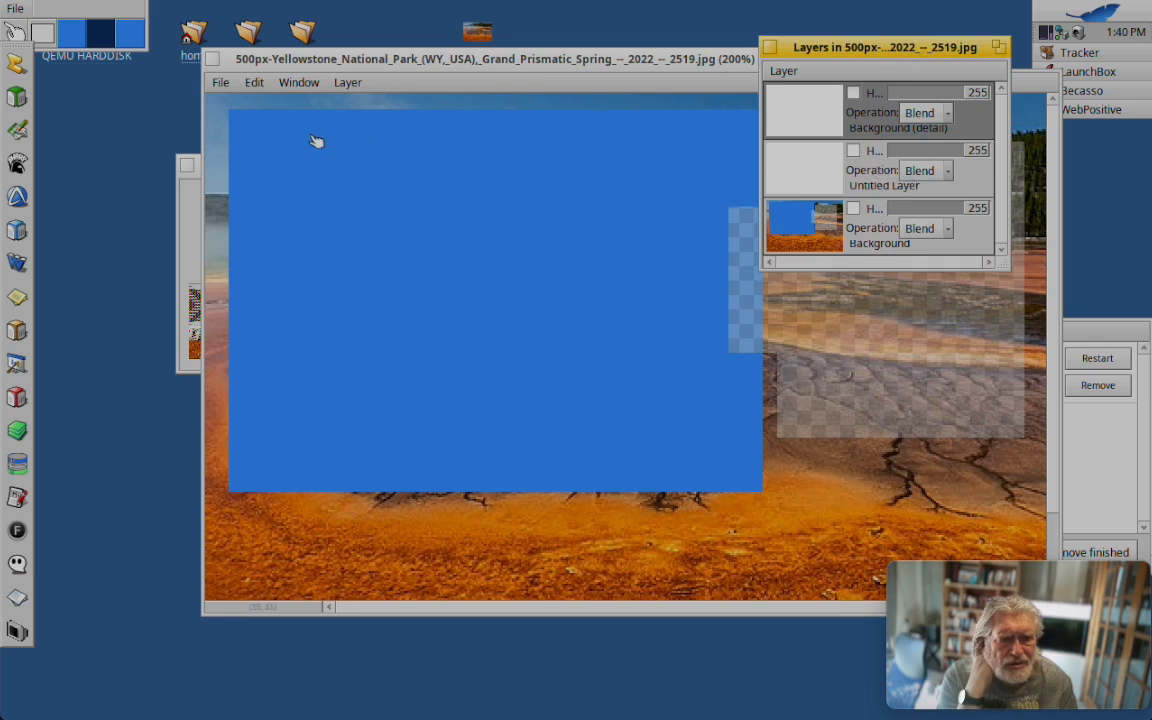
# Place the cut piece on the new layer, overlapping the blue rectangle's right edge and the cut-out area
pyautogui.click(247, 82)
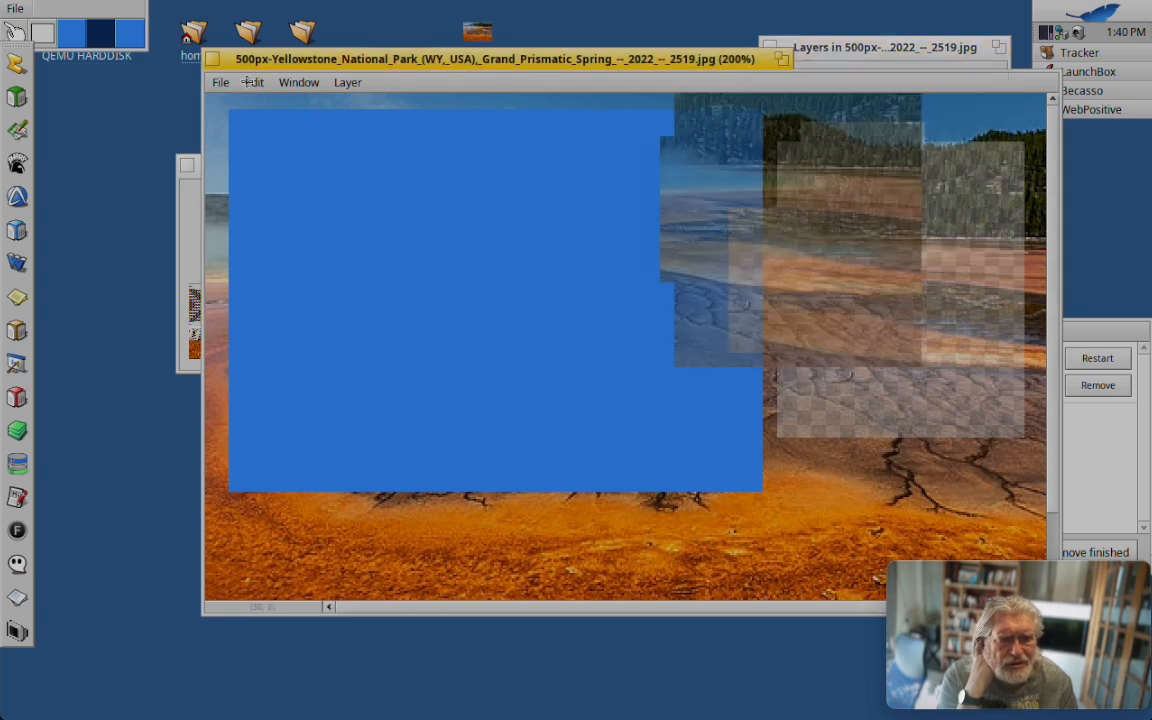
pyautogui.click(250, 82)
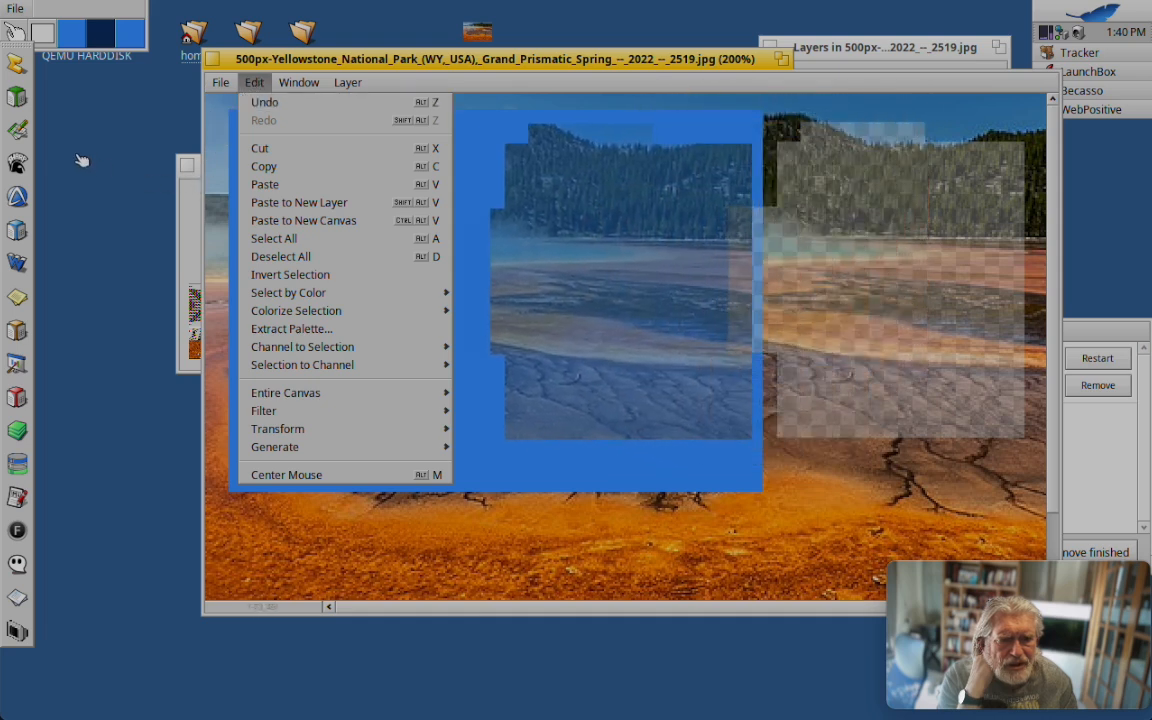
pyautogui.click(54, 132)
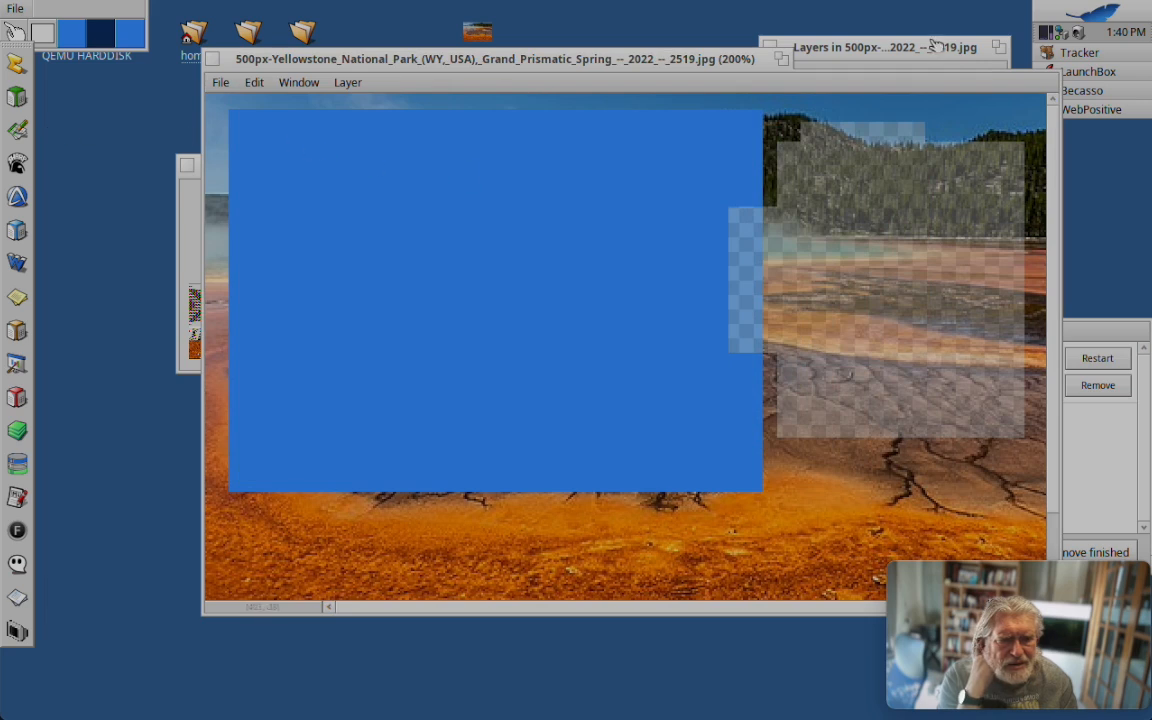
pyautogui.click(835, 47)
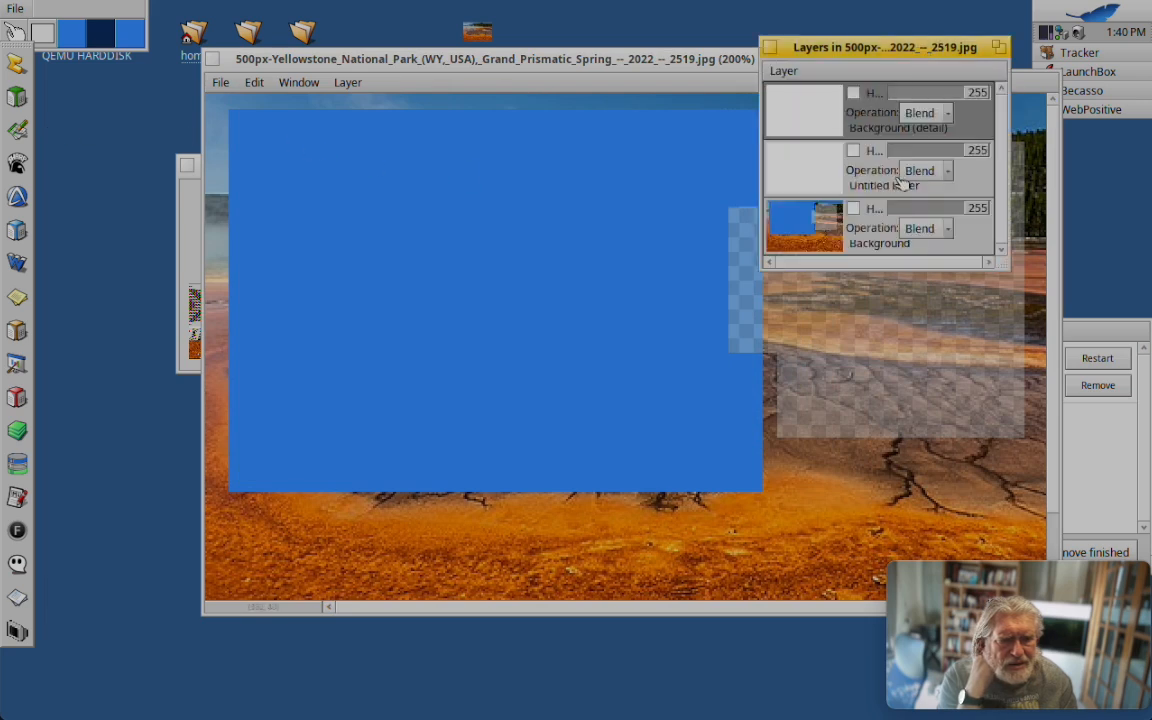
pyautogui.click(247, 84)
pyautogui.click(255, 82)
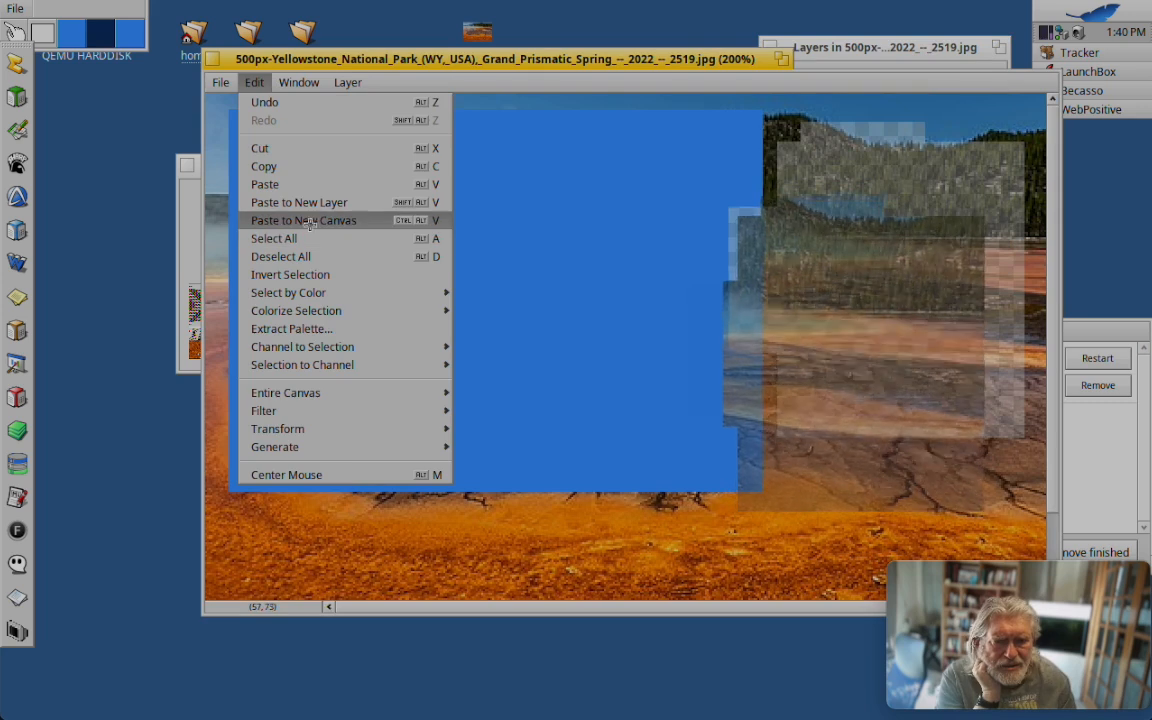
pyautogui.click(303, 188)
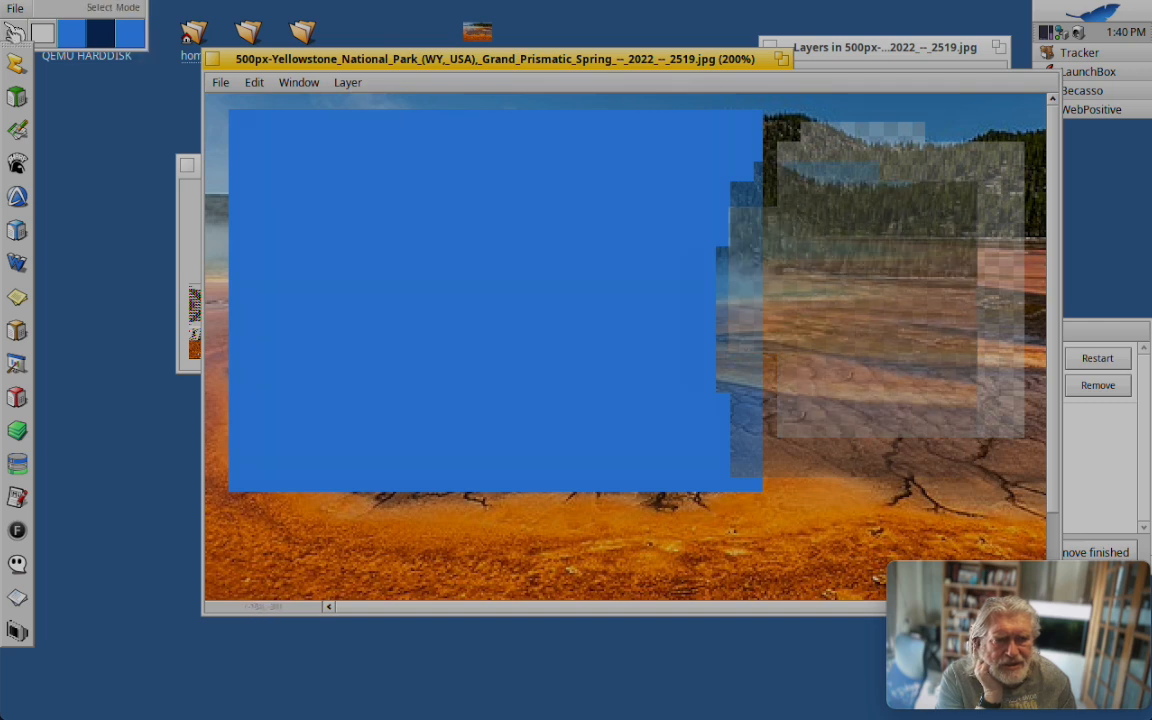
# Switch back to Draw mode and check the pasted piece on the uppermost layer in the Layers window
pyautogui.click(16, 35)
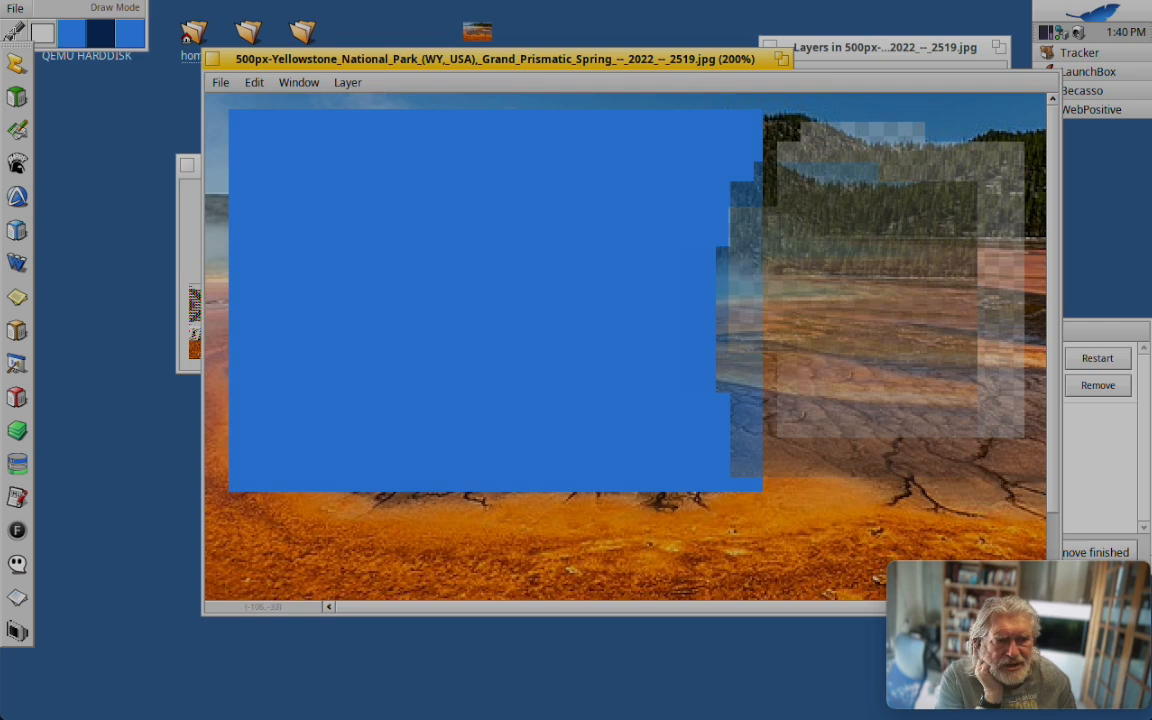
pyautogui.click(878, 50)
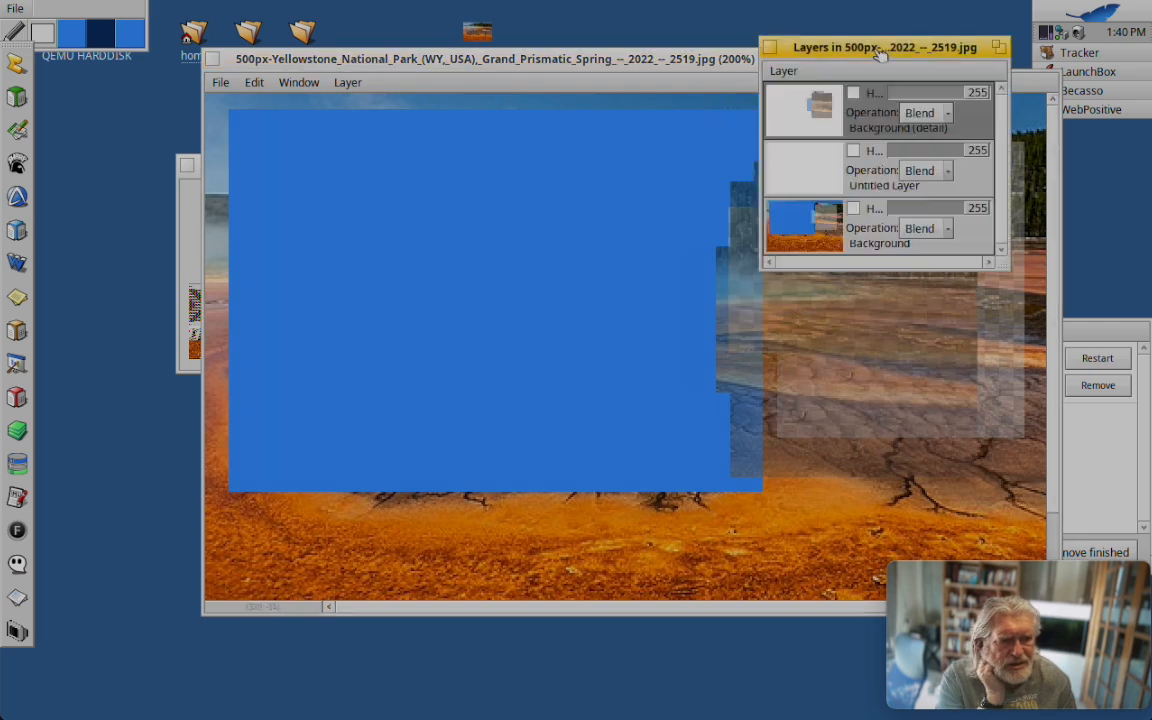
pyautogui.moveTo(828, 110); pyautogui.dragTo(812, 106)
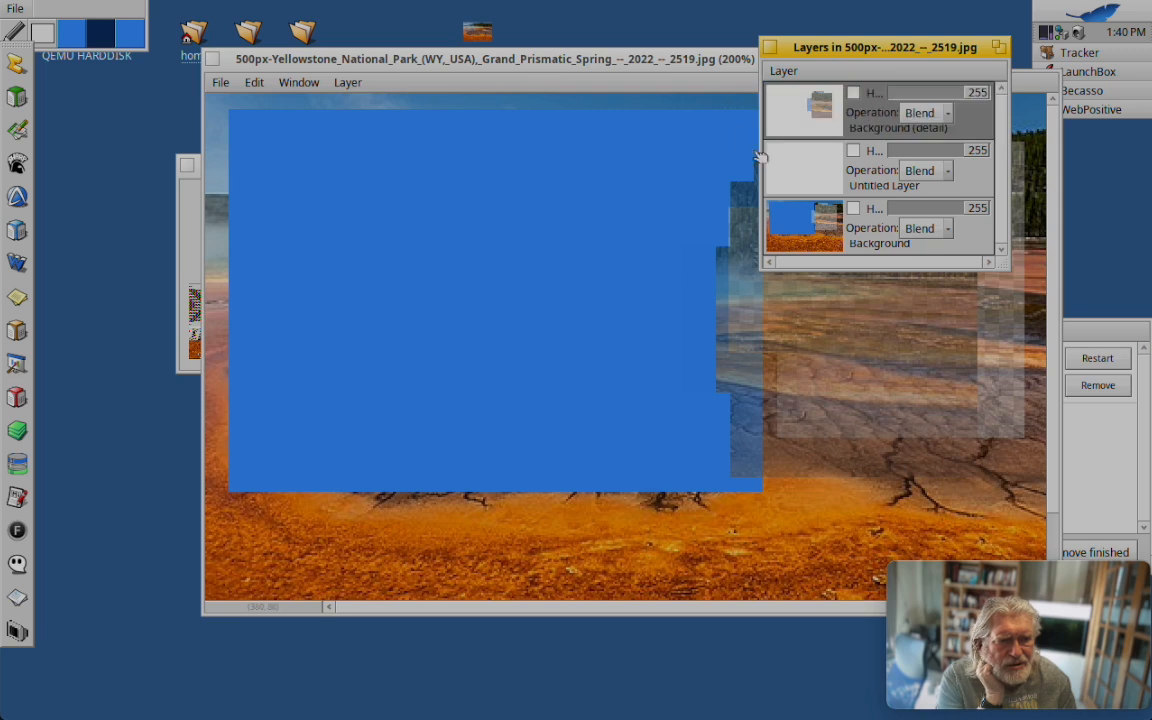
pyautogui.click(576, 93)
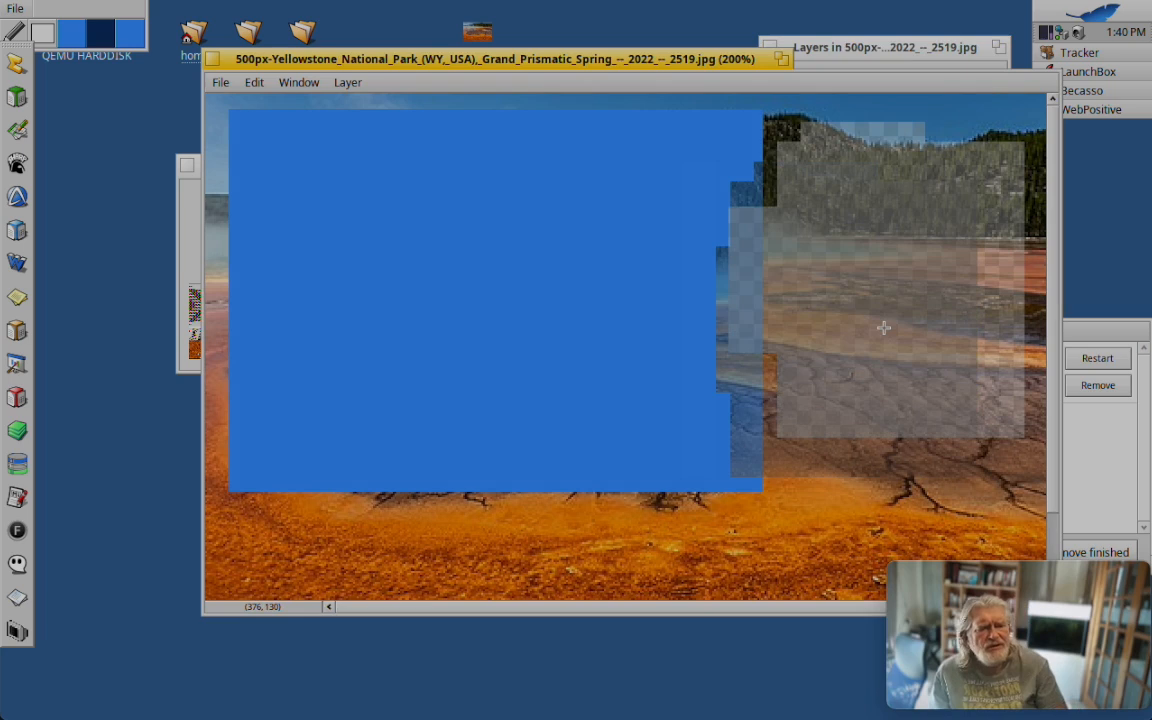
pyautogui.click(908, 280)
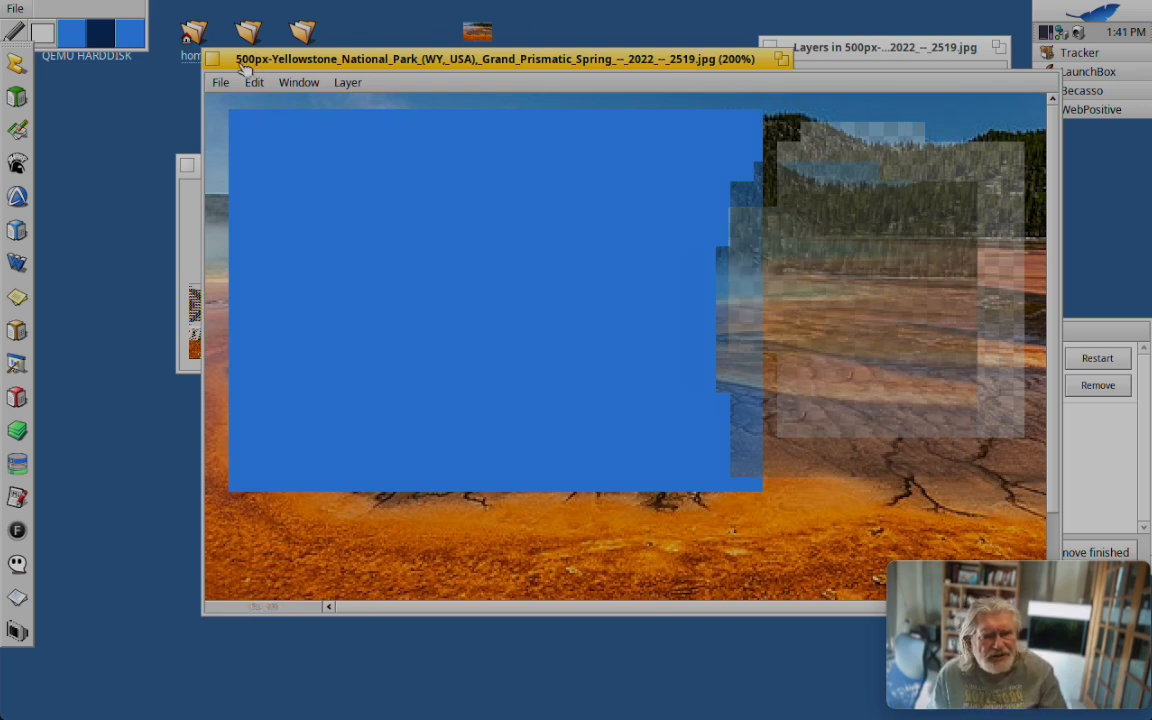